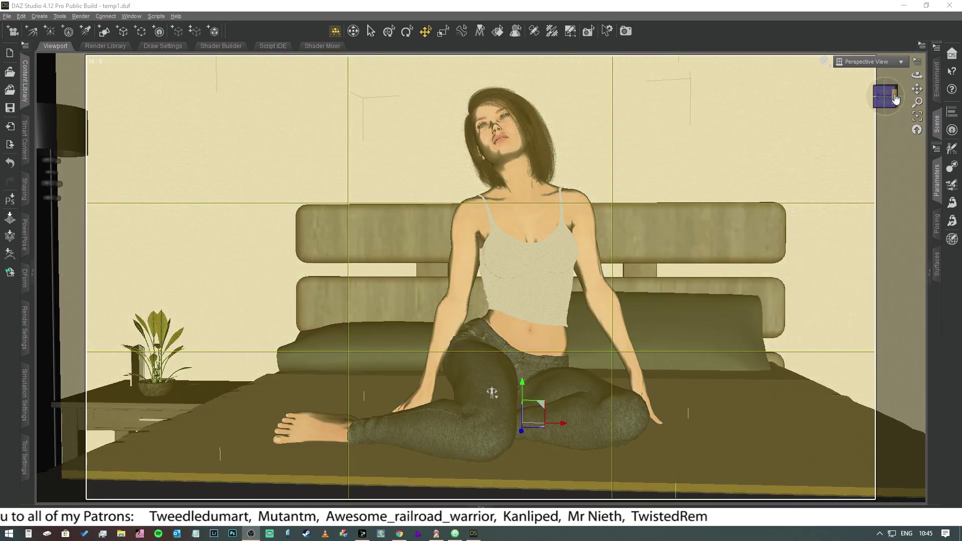
# - Select the I13HT Bed and switch the viewport's draw style to Wire Shaded for a close look at the mattress mesh
pyautogui.moveTo(895, 100); pyautogui.dragTo(873, 104)
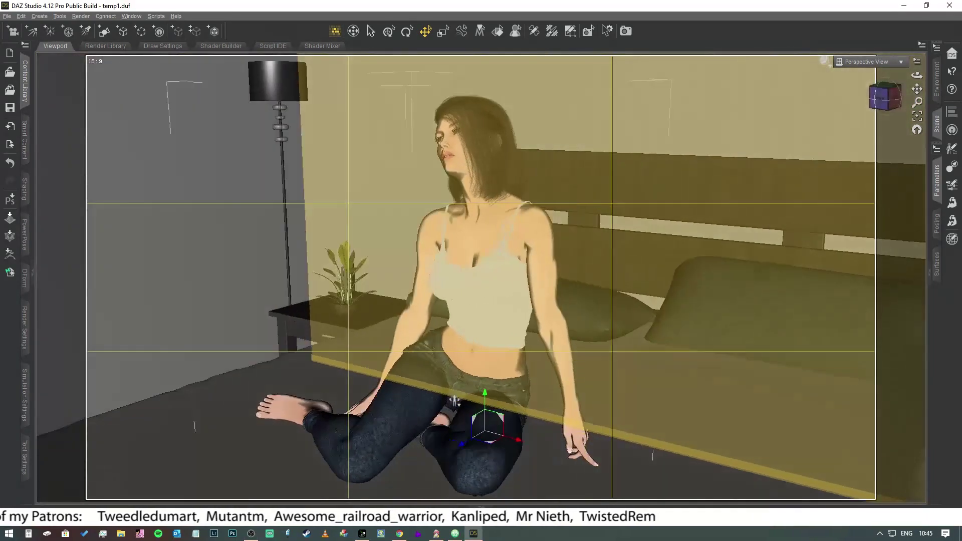
pyautogui.keyDown('alt'); pyautogui.moveTo(454, 401); pyautogui.dragTo(491, 396); pyautogui.keyUp('alt')
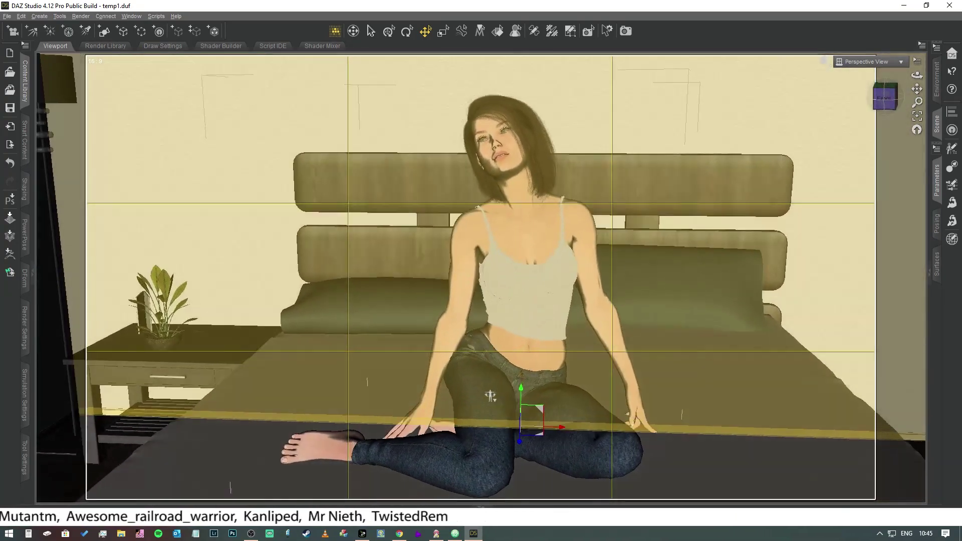
pyautogui.moveTo(885, 98); pyautogui.dragTo(890, 96)
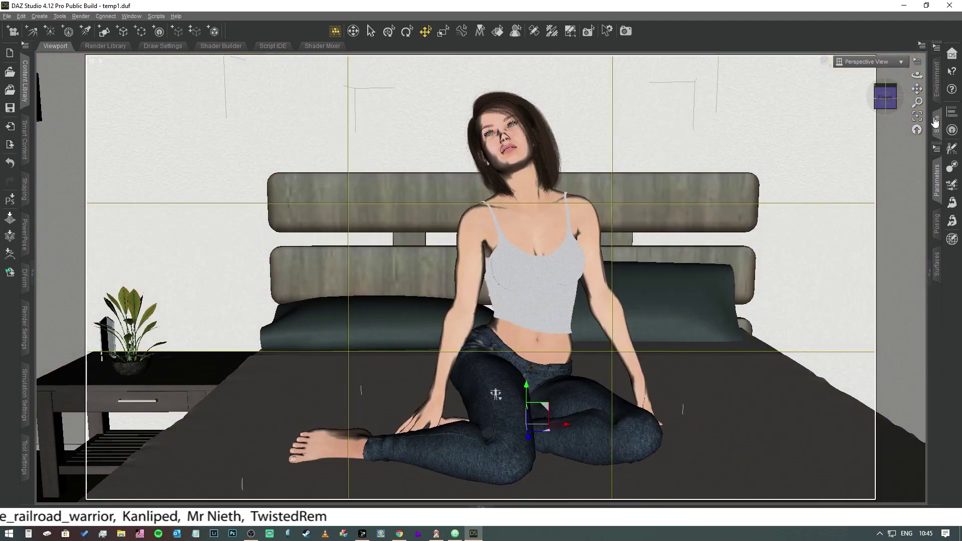
pyautogui.click(936, 124)
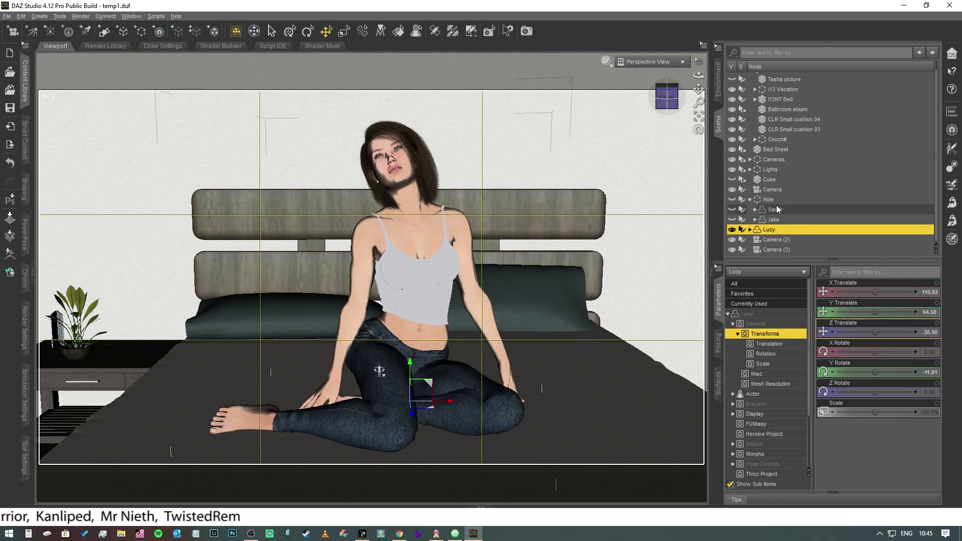
pyautogui.click(613, 389)
pyautogui.click(667, 86)
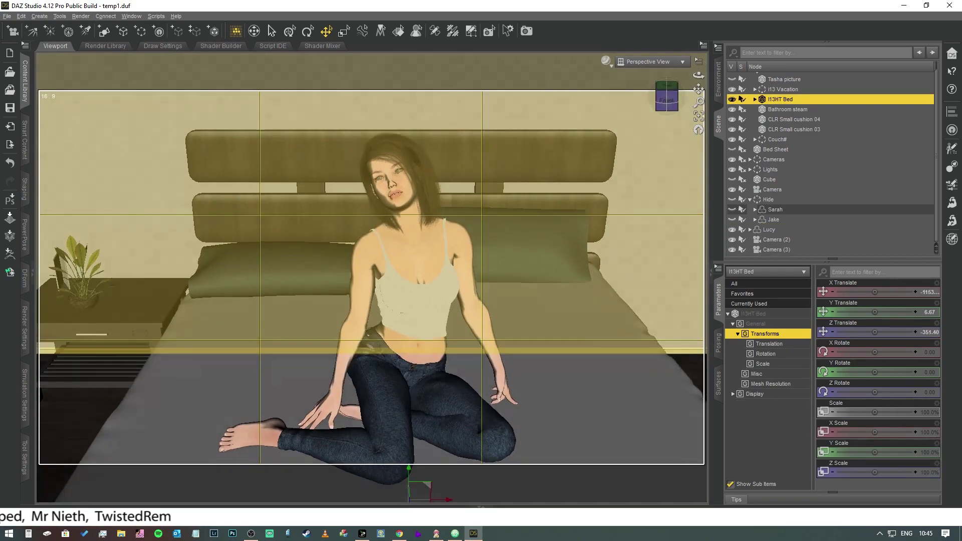
pyautogui.scroll(3, 684, 77)
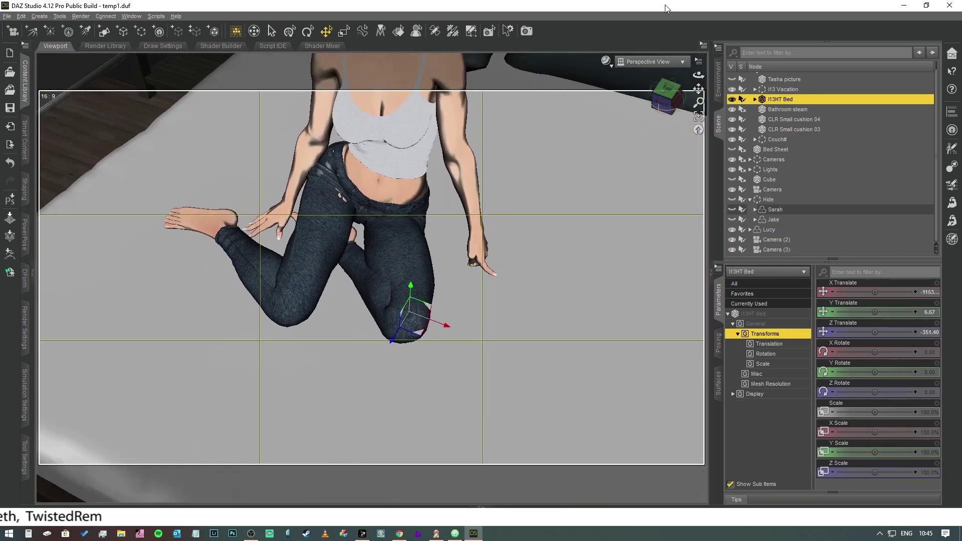
pyautogui.click(607, 61)
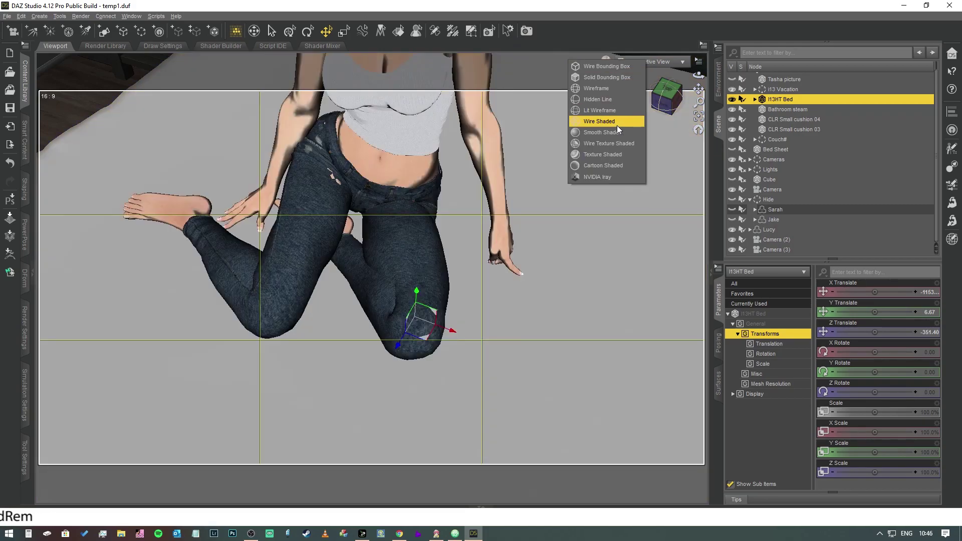
pyautogui.click(618, 125)
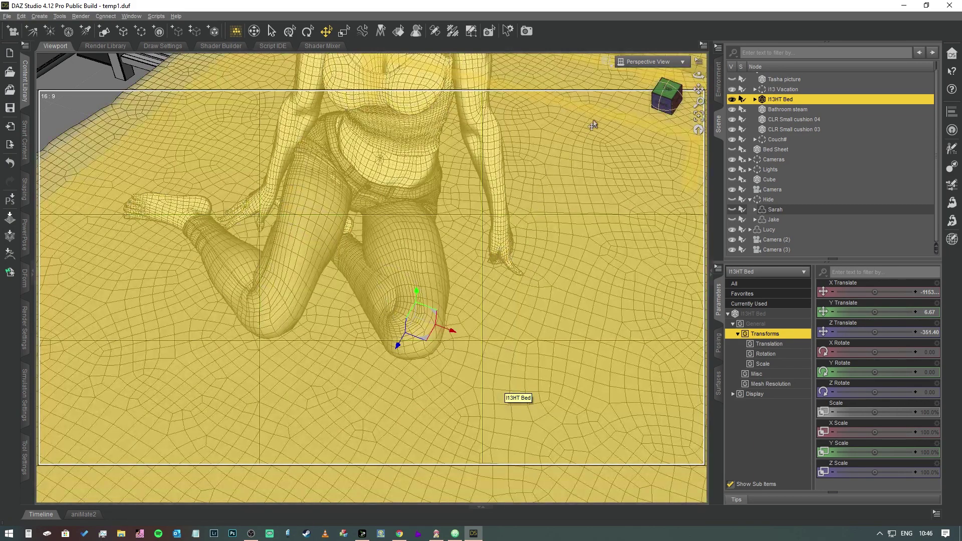
# - Return the viewport to the Texture Shaded draw style and view the whole foot end of the bed
pyautogui.click(622, 61)
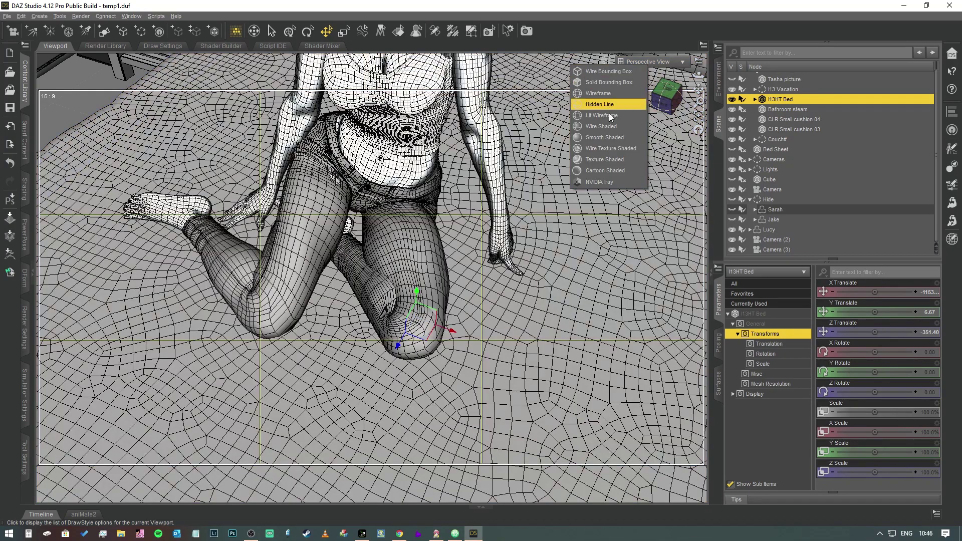
pyautogui.click(604, 160)
pyautogui.scroll(-10, 656, 126)
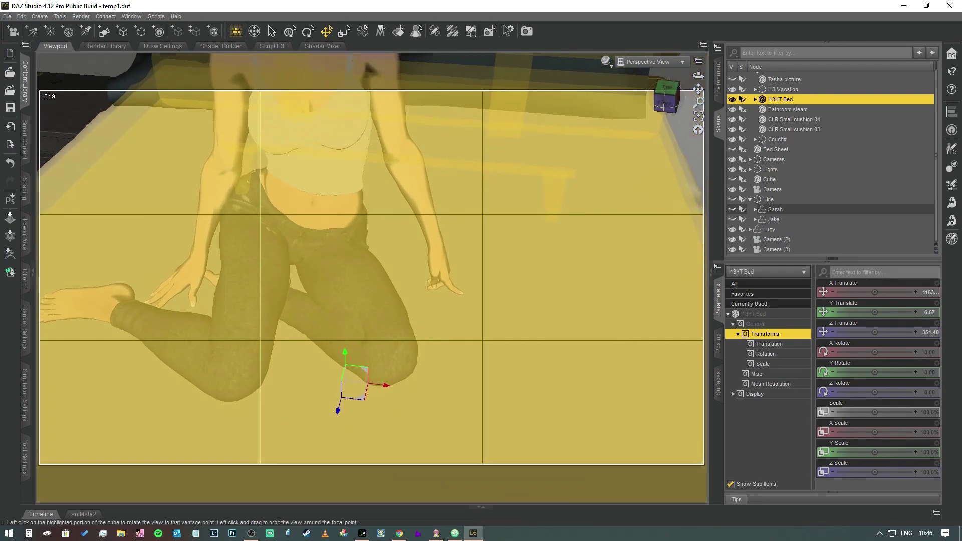
pyautogui.scroll(-3, 614, 106)
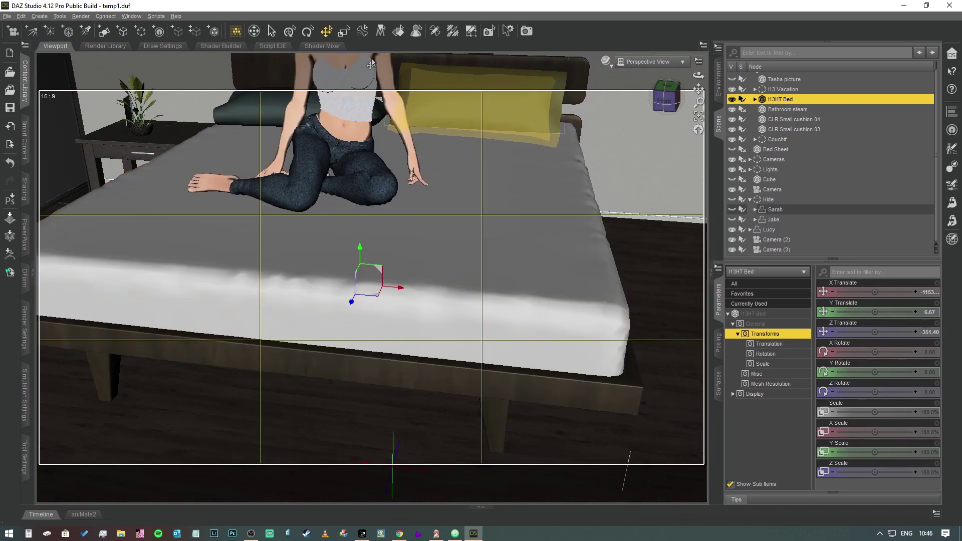
# - Create a 2 m plane primitive at the world center with Y Positive as primary axis, and select it in the scene
pyautogui.click(104, 32)
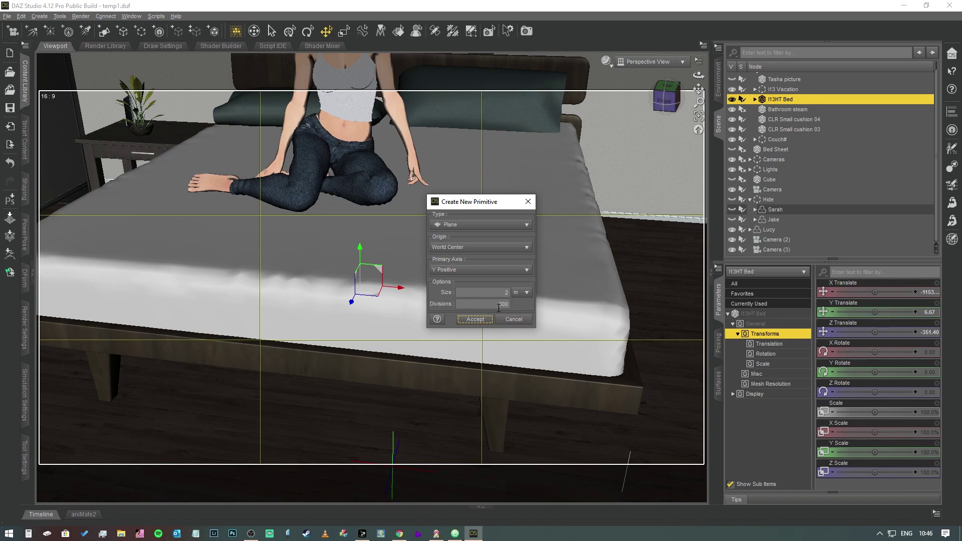
pyautogui.click(475, 320)
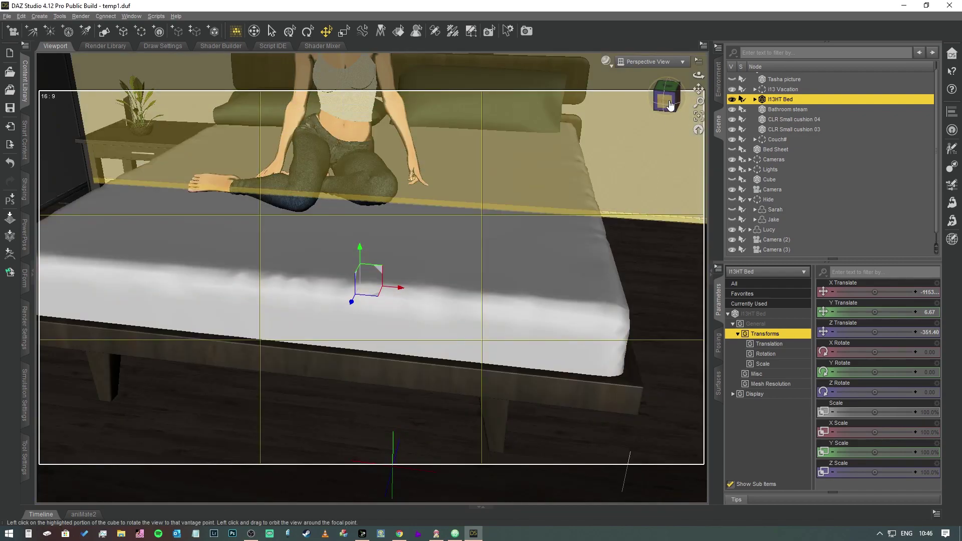
pyautogui.scroll(-1, 801, 194)
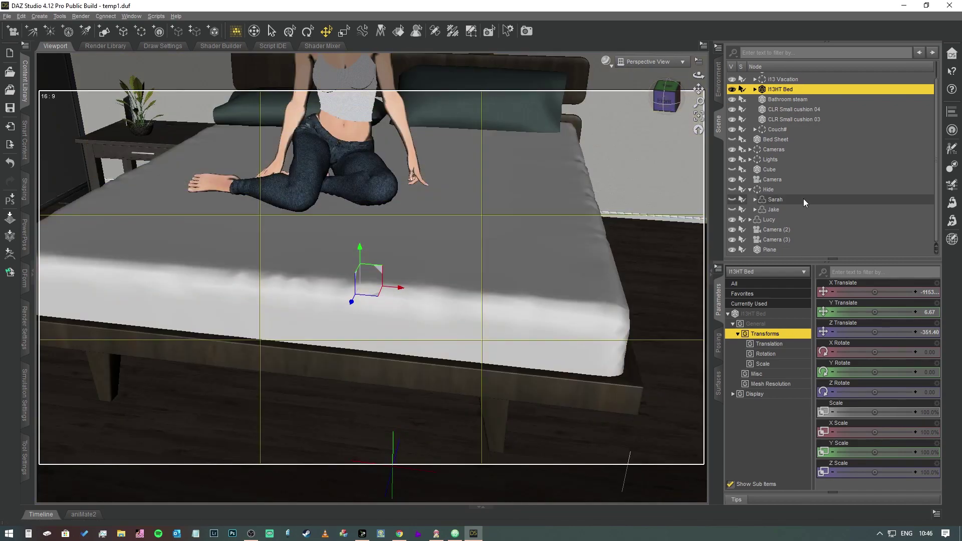
pyautogui.click(750, 190)
pyautogui.click(774, 248)
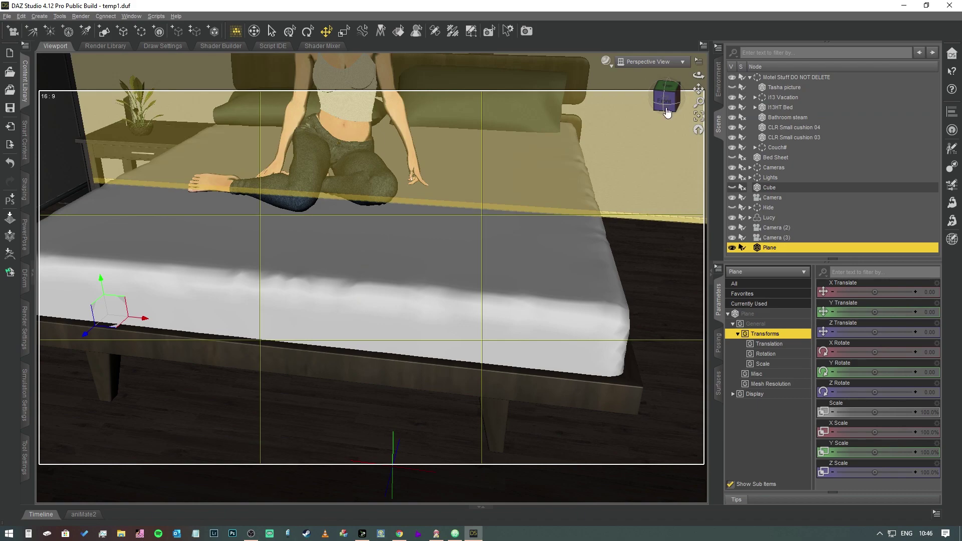
# - Move the plane over the mattress to about X 106, Z 15, and lower it to about Y 65.5
pyautogui.moveTo(666, 112); pyautogui.dragTo(496, 248)
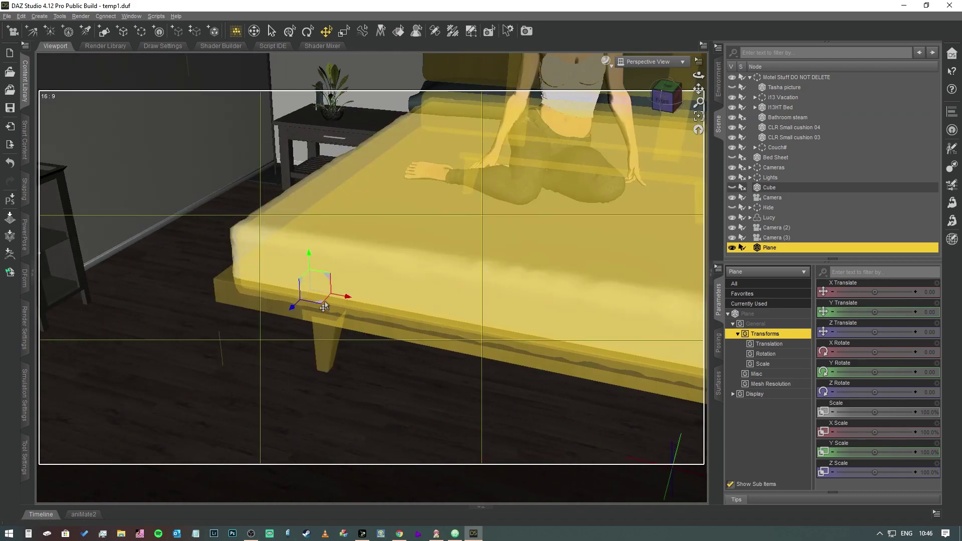
pyautogui.moveTo(324, 307); pyautogui.dragTo(526, 165)
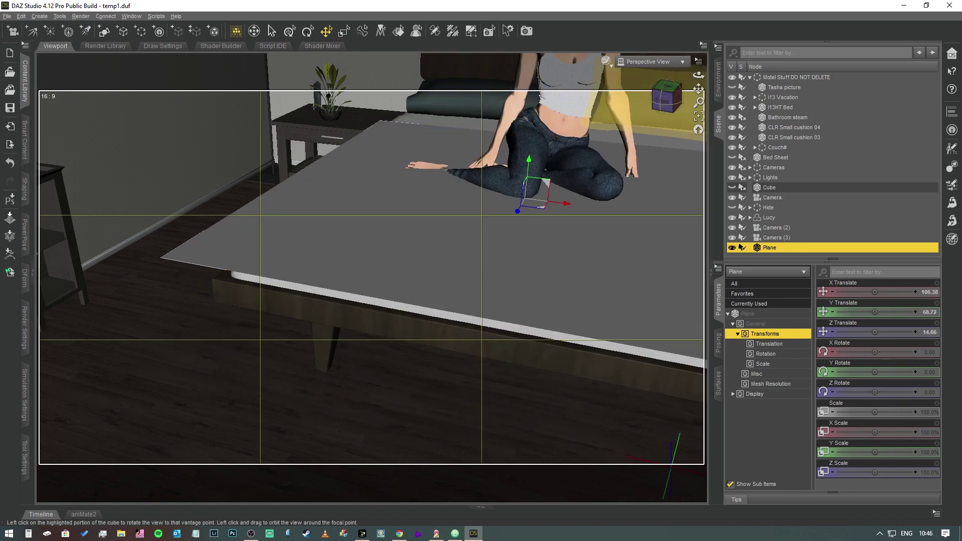
pyautogui.click(664, 100)
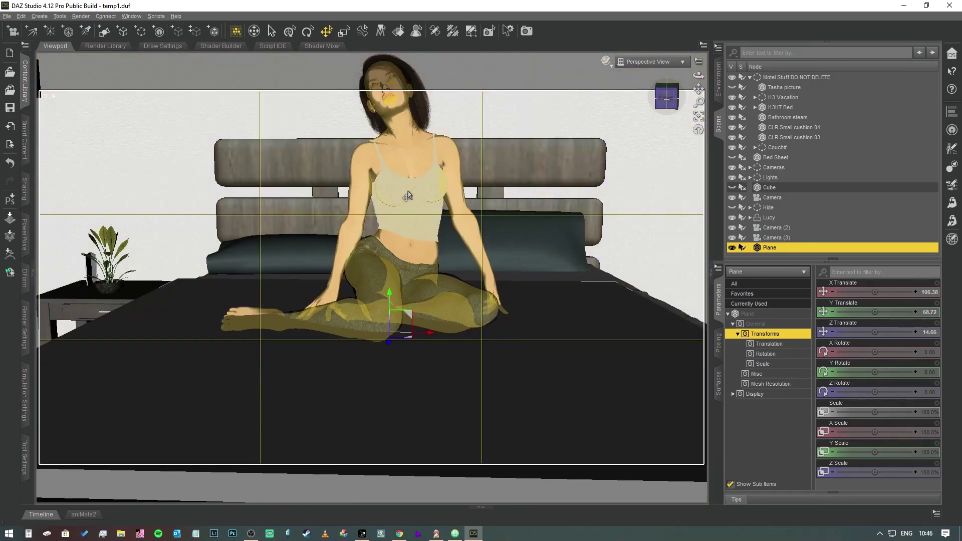
pyautogui.click(665, 100)
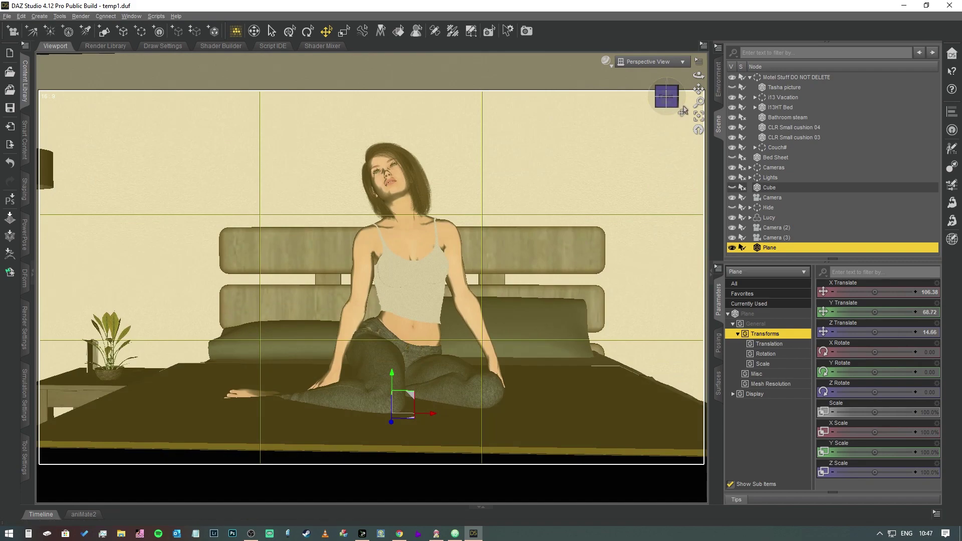
pyautogui.moveTo(699, 89)
pyautogui.mouseDown()
pyautogui.moveTo(699, 130)
pyautogui.moveTo(698, 72)
pyautogui.mouseUp()
pyautogui.moveTo(698, 89); pyautogui.dragTo(698, 70, button='right')
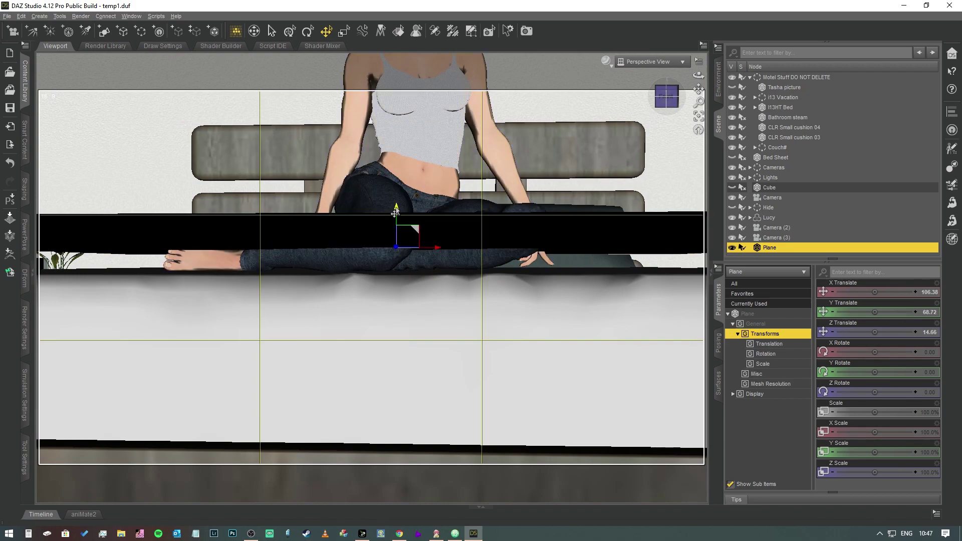
pyautogui.moveTo(395, 213); pyautogui.dragTo(396, 228)
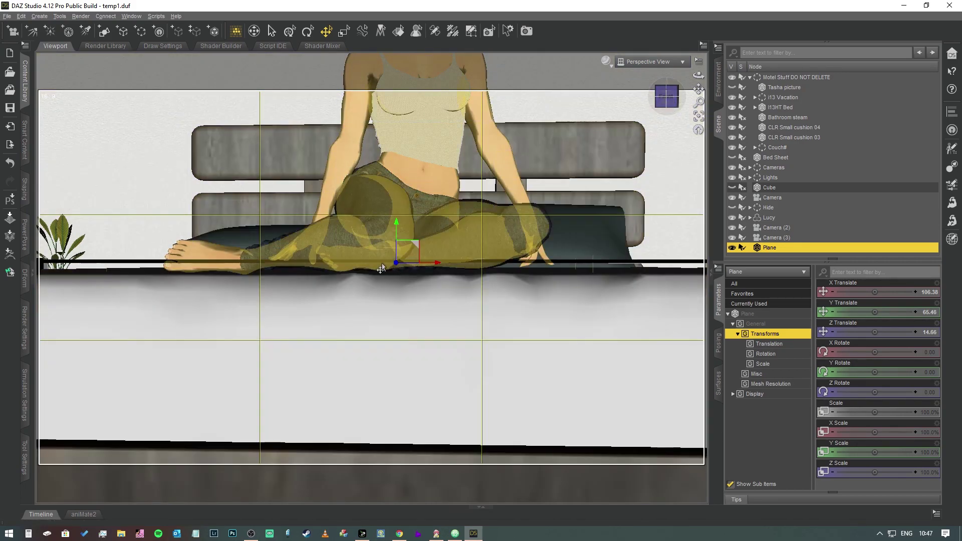
# - Fine-tune the plane's height just above the mattress, setting its Y Translate to 65.5
pyautogui.moveTo(667, 101)
pyautogui.mouseDown()
pyautogui.moveTo(671, 120)
pyautogui.moveTo(669, 100)
pyautogui.mouseUp()
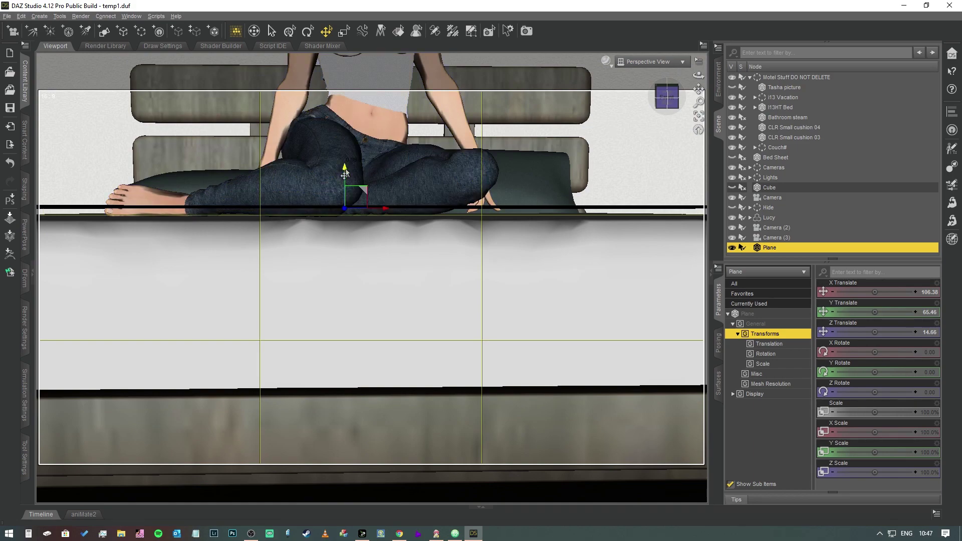
pyautogui.moveTo(345, 174); pyautogui.dragTo(344, 176)
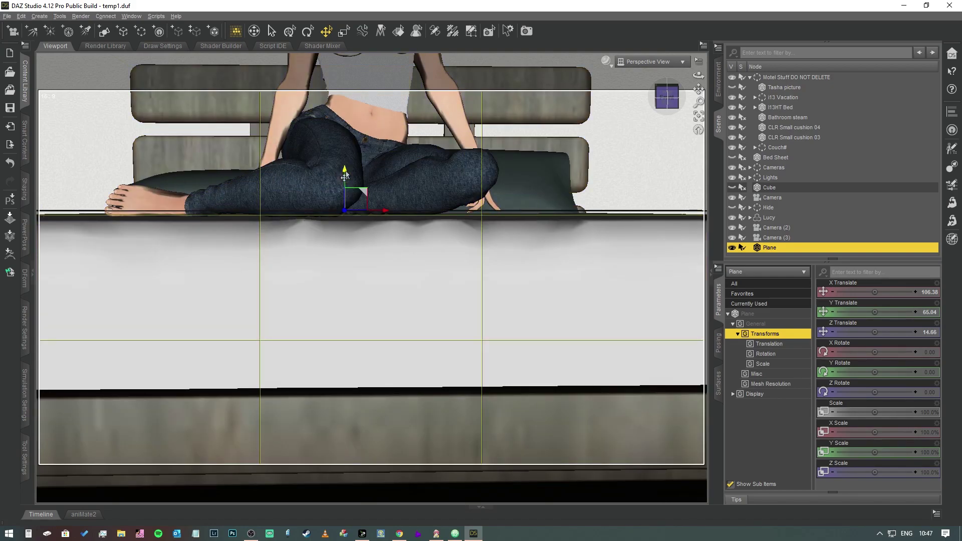
pyautogui.click(933, 313)
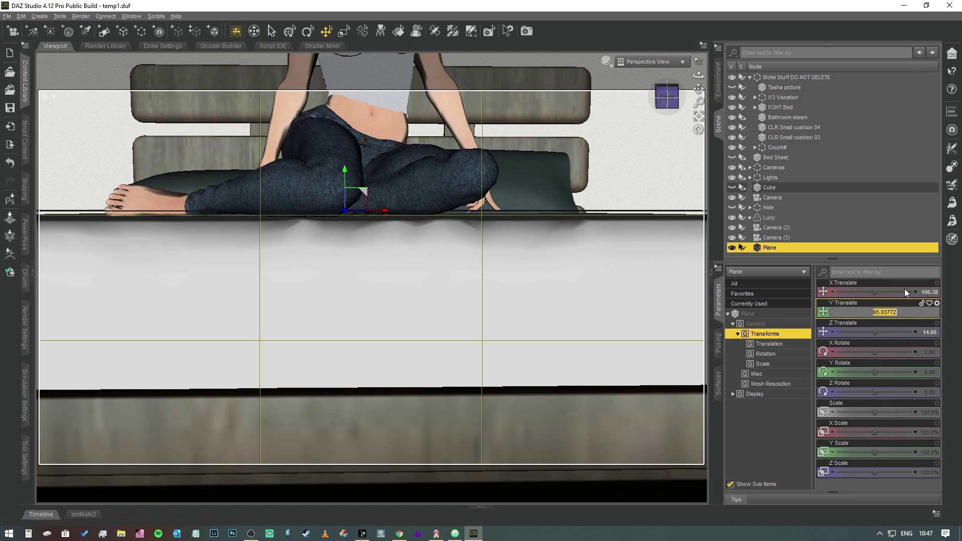
pyautogui.write('65.5')
pyautogui.press('Return')
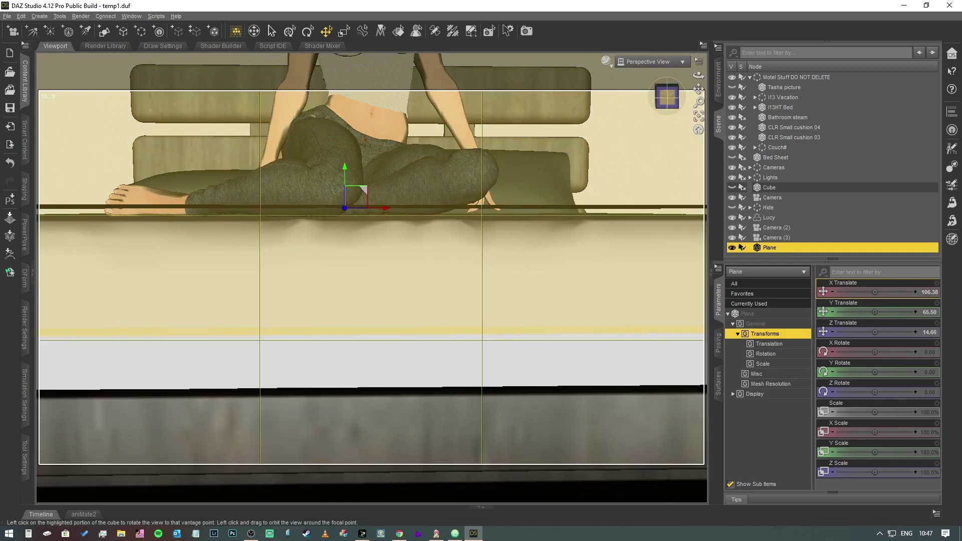
# - Slide the plane horizontally to fit within the mattress's top edges, at about X 115, Z -44
pyautogui.moveTo(667, 97); pyautogui.dragTo(654, 89)
pyautogui.scroll(-2, 655, 89)
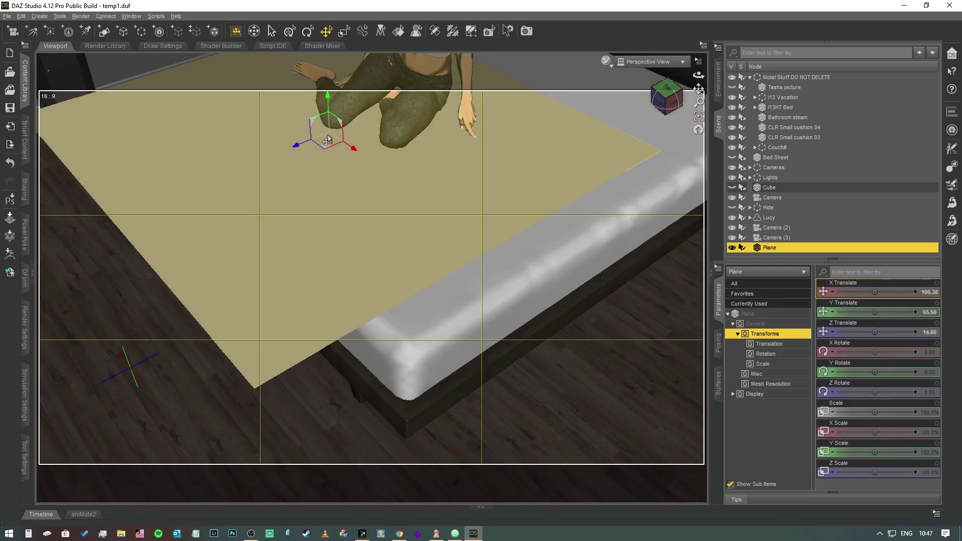
pyautogui.moveTo(315, 147); pyautogui.dragTo(461, 109)
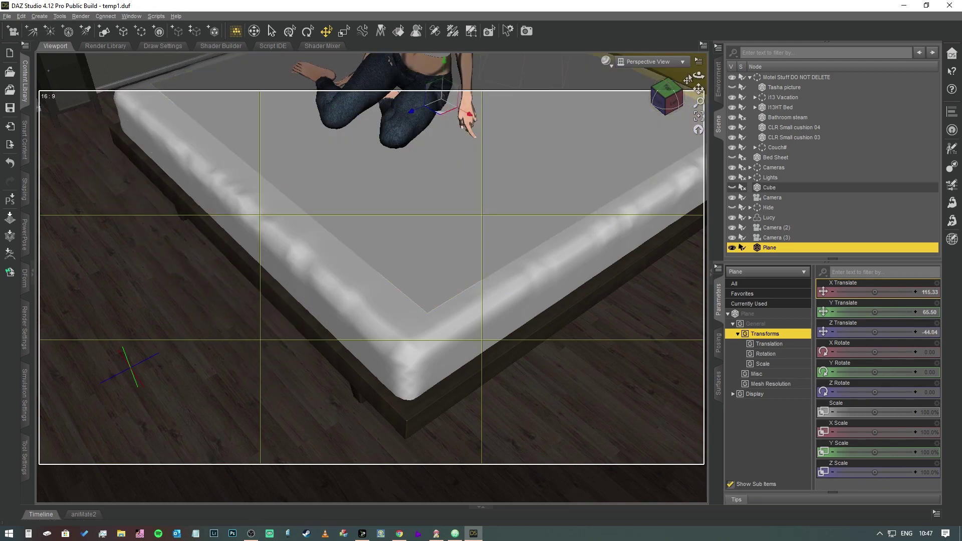
# - Select the Lucy figure, frame it in the viewport, and examine its placement on the plane from the side and front
pyautogui.moveTo(676, 114)
pyautogui.mouseDown()
pyautogui.moveTo(673, 134)
pyautogui.moveTo(642, 107)
pyautogui.moveTo(627, 117)
pyautogui.moveTo(606, 109)
pyautogui.moveTo(678, 113)
pyautogui.moveTo(662, 123)
pyautogui.moveTo(680, 109)
pyautogui.moveTo(668, 98)
pyautogui.mouseUp()
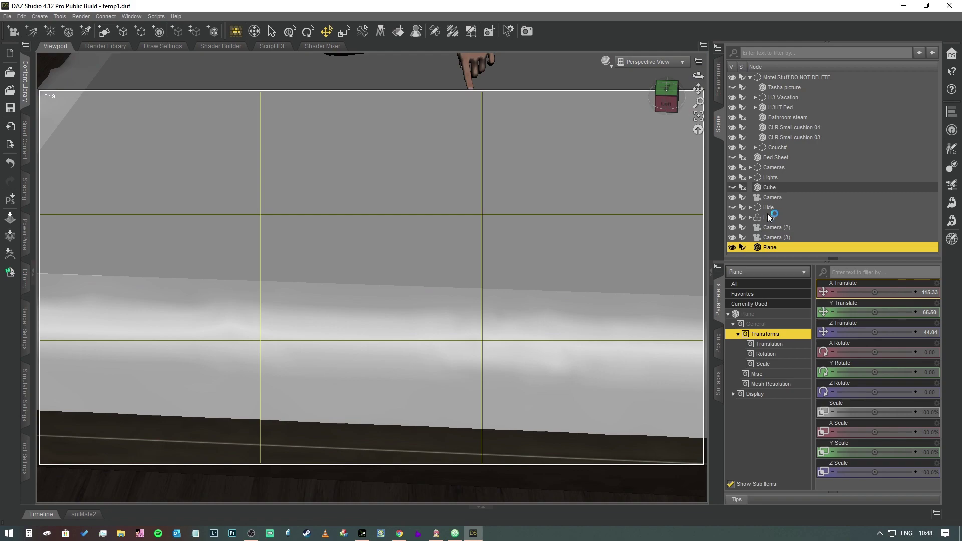
pyautogui.click(770, 218)
pyautogui.click(699, 118)
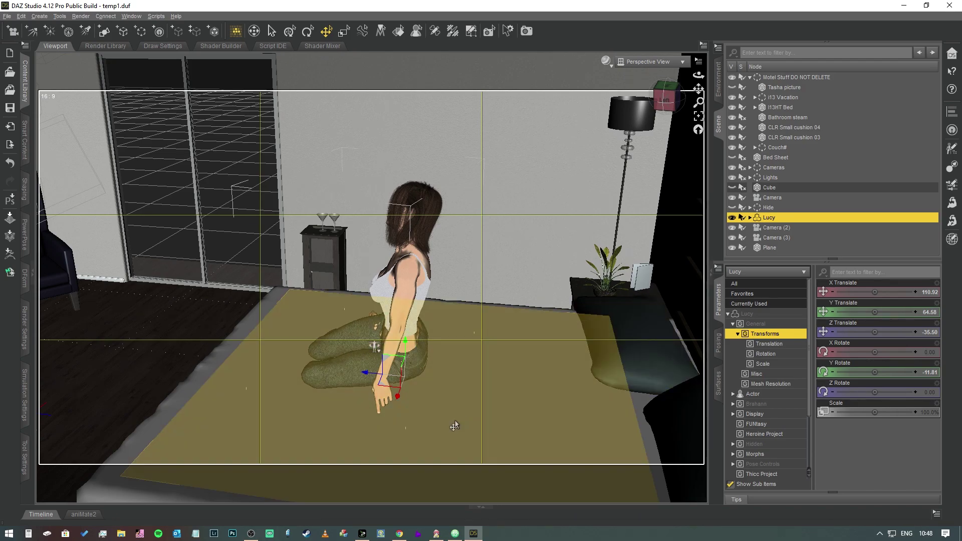
pyautogui.moveTo(665, 100); pyautogui.dragTo(707, 99)
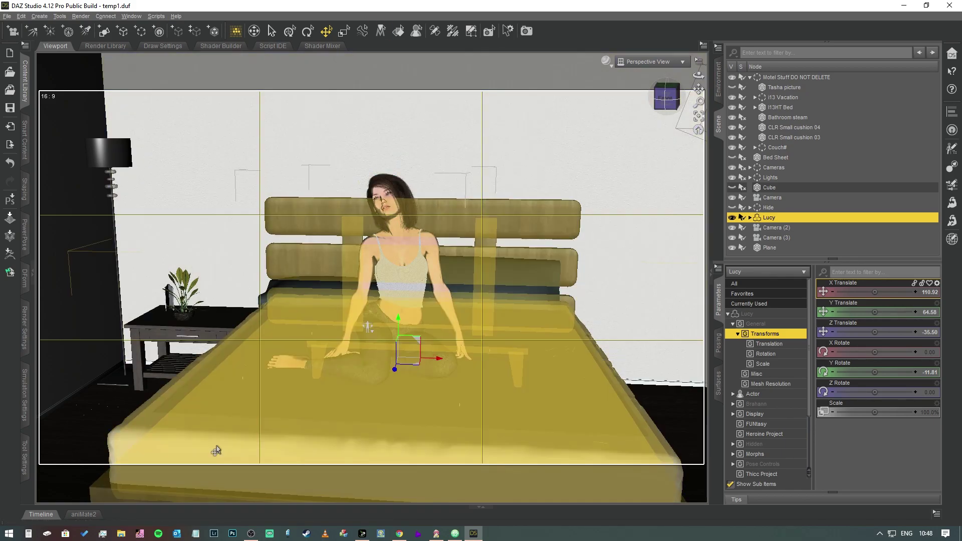
# - Pick the mattress with the surface selection tool and expand all property groups of the bed's dark_032grren surface
pyautogui.click(399, 31)
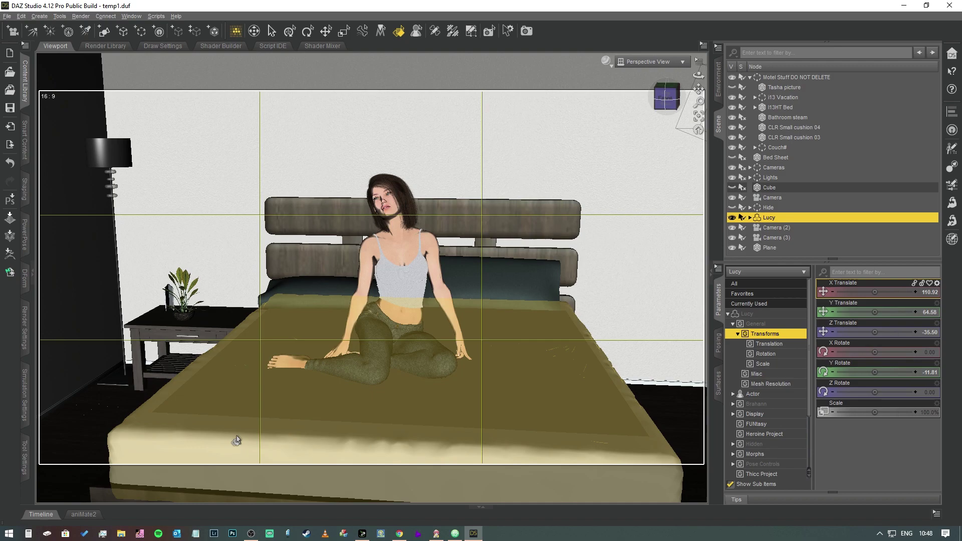
pyautogui.click(237, 440)
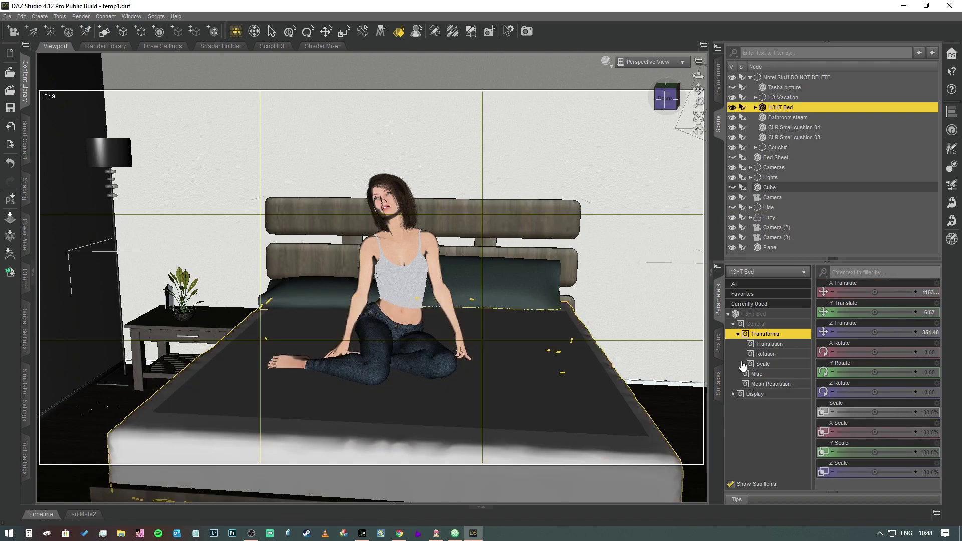
pyautogui.click(720, 383)
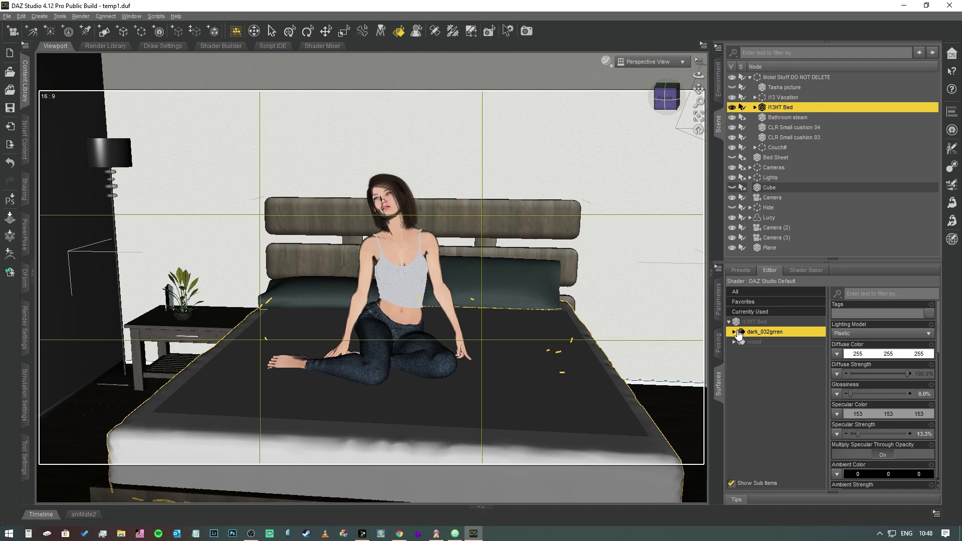
pyautogui.click(738, 333)
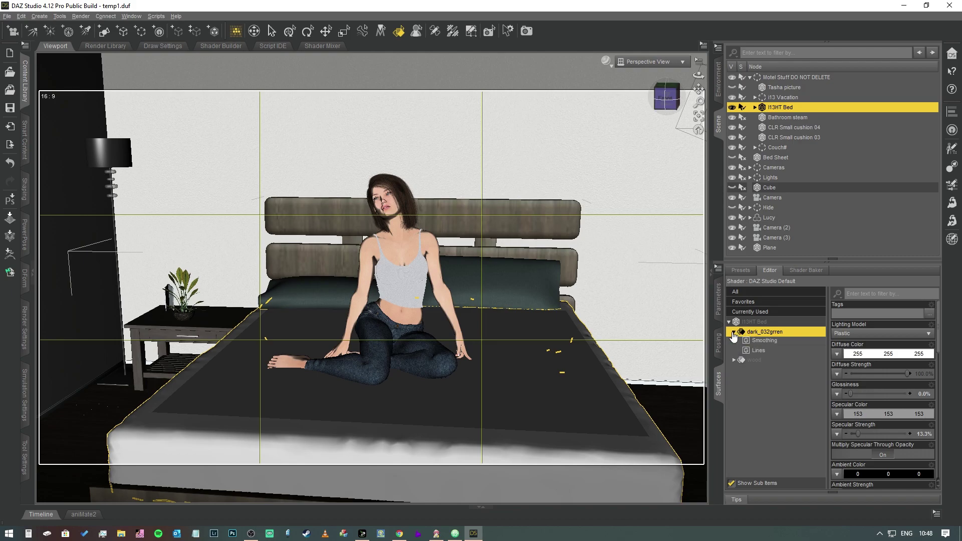
pyautogui.rightClick(777, 331)
pyautogui.click(797, 338)
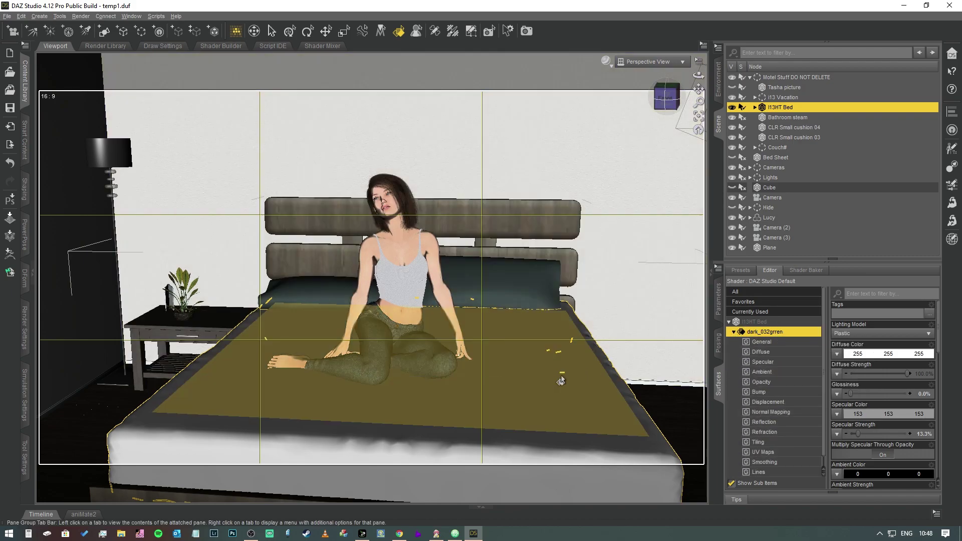
# - Select the plane and paste the copied bed surface settings onto its surfaces
pyautogui.click(554, 394)
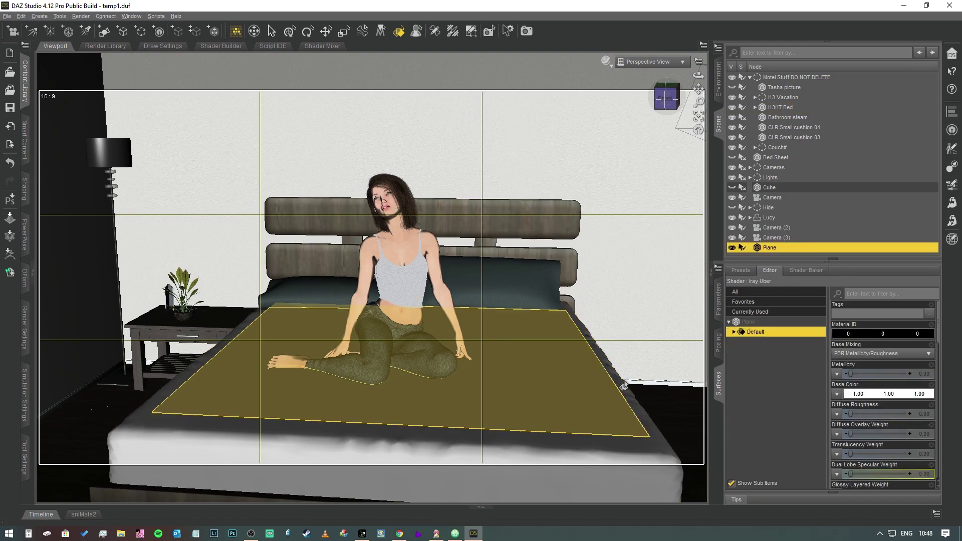
pyautogui.rightClick(766, 336)
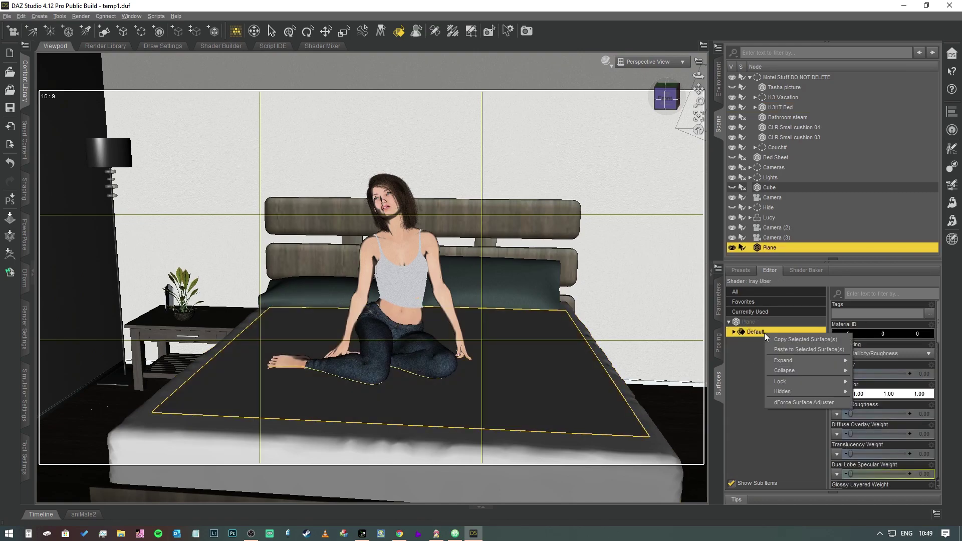
pyautogui.click(750, 322)
pyautogui.rightClick(752, 322)
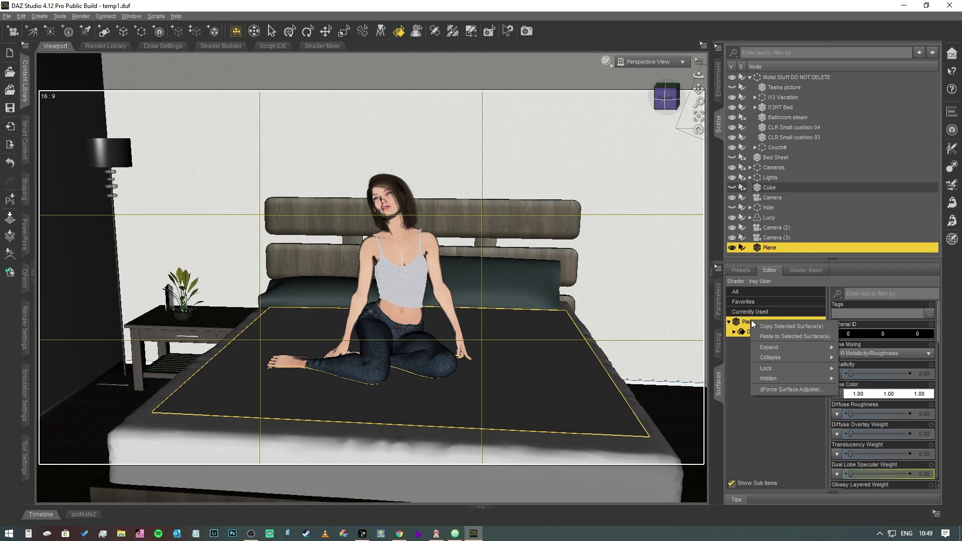
pyautogui.click(795, 336)
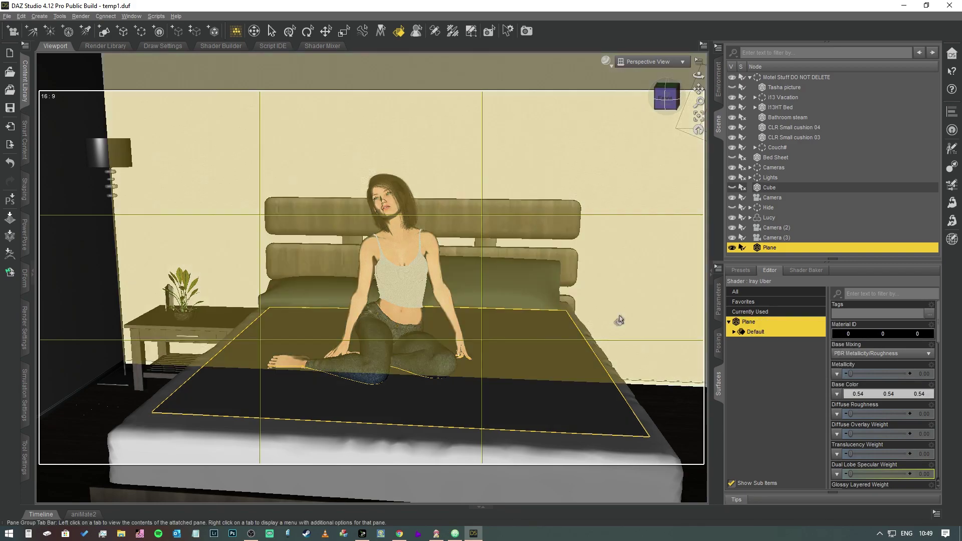
# - Set the Base Color of the plane's Default surface to pure white (1.00, 1.00, 1.00)
pyautogui.moveTo(665, 108); pyautogui.dragTo(657, 115)
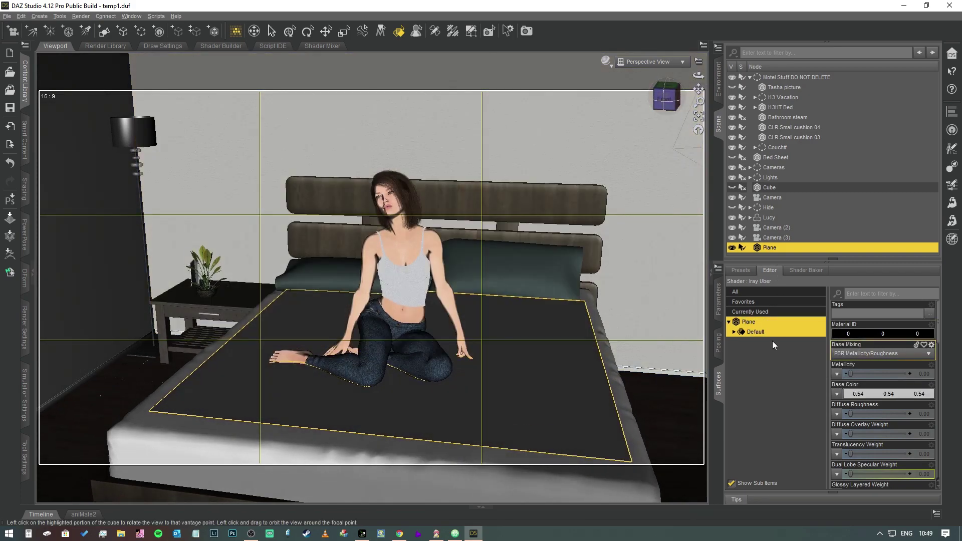
pyautogui.click(752, 335)
pyautogui.click(734, 331)
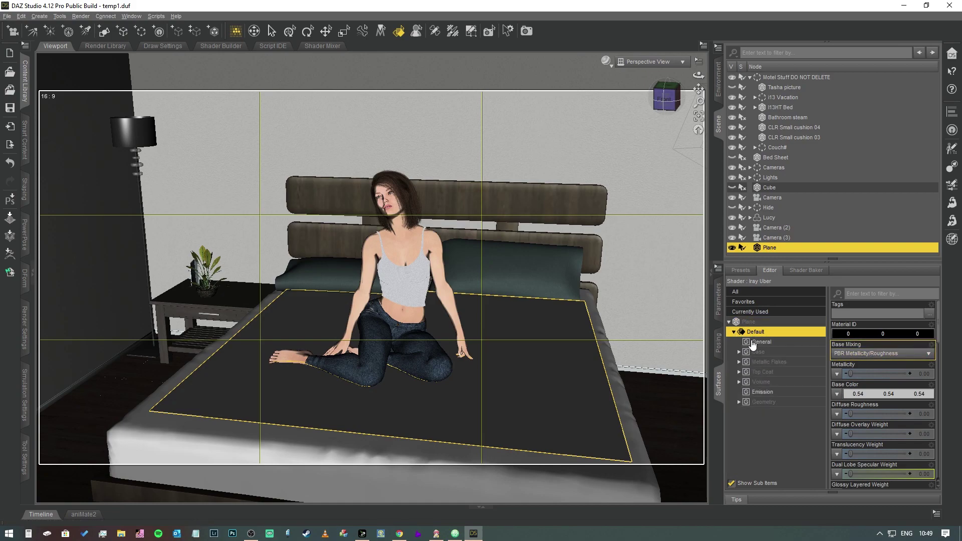
pyautogui.click(770, 343)
pyautogui.click(759, 352)
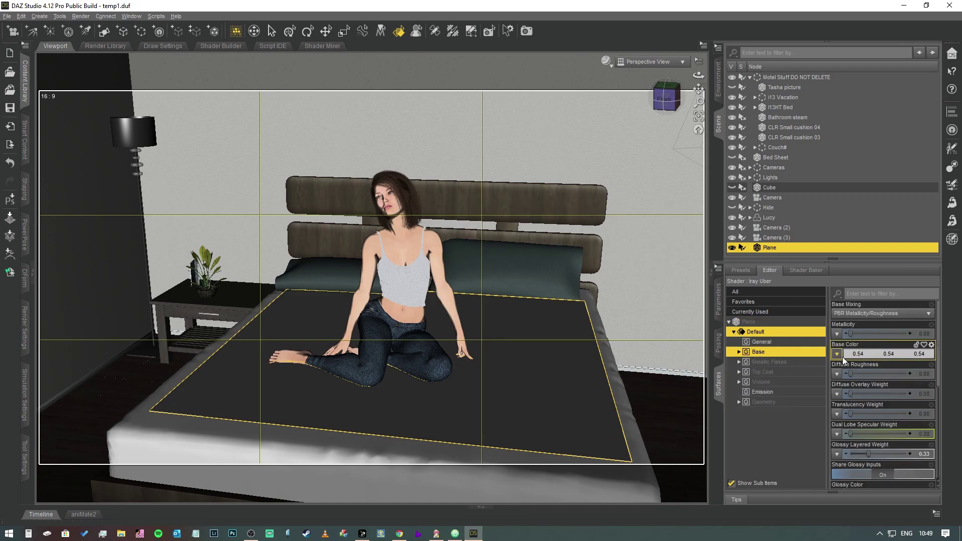
pyautogui.click(867, 353)
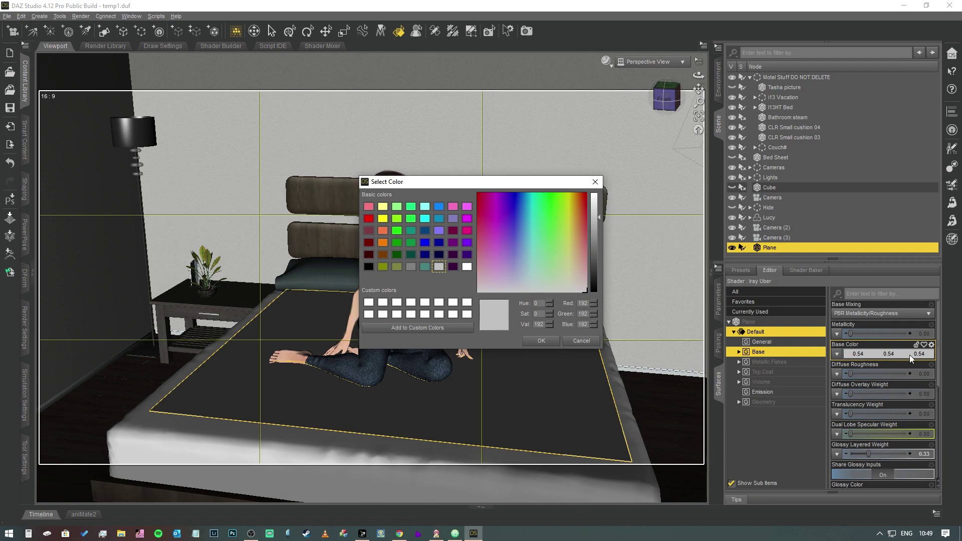
pyautogui.moveTo(600, 207); pyautogui.dragTo(594, 191)
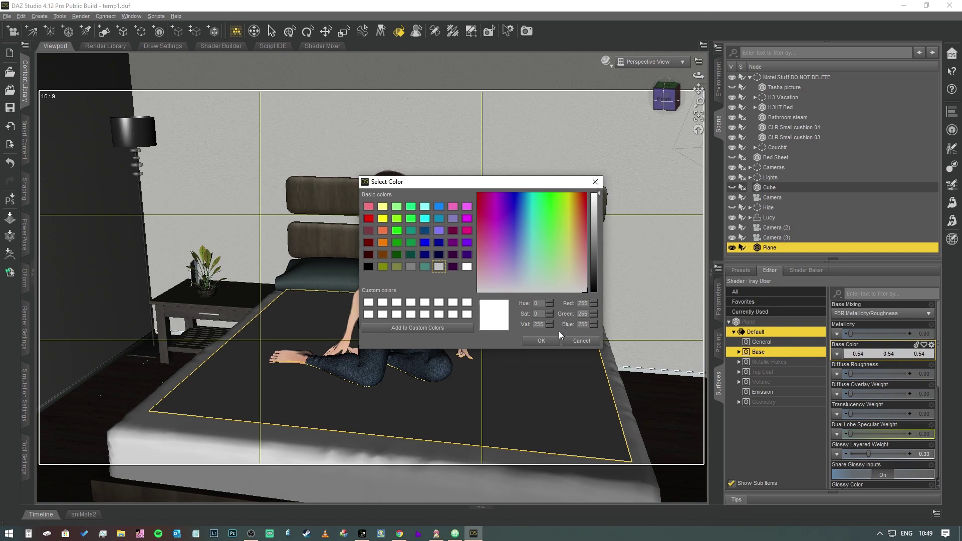
pyautogui.click(541, 340)
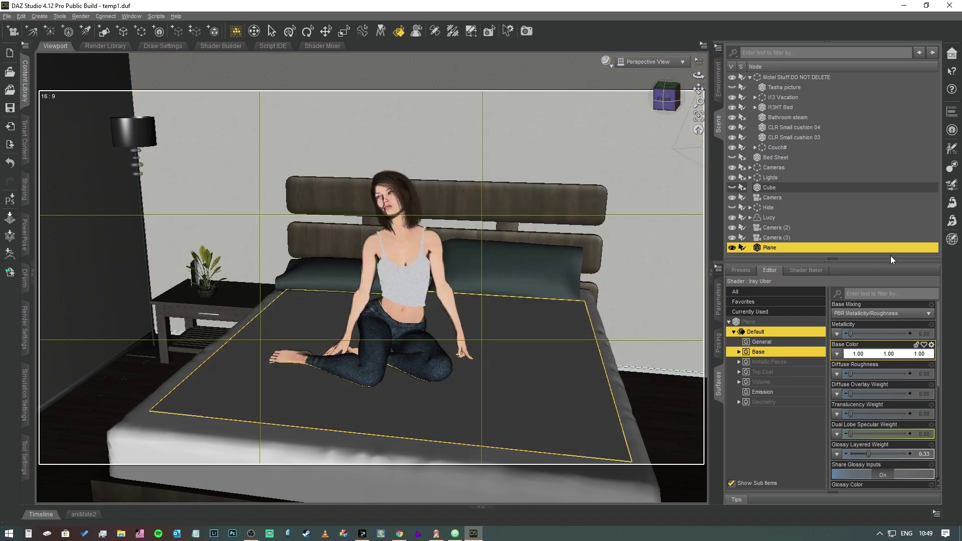
# - Preview the scene in NVIDIA Iray to compare the plane with the mattress, and return the viewport to a shaded display
pyautogui.moveTo(668, 97)
pyautogui.mouseDown()
pyautogui.moveTo(637, 100)
pyautogui.moveTo(666, 102)
pyautogui.mouseUp()
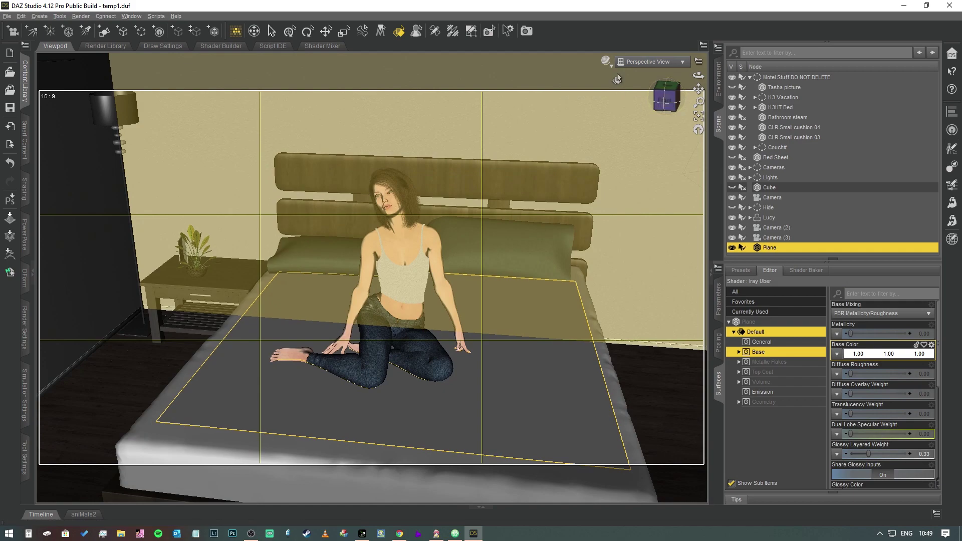
pyautogui.click(608, 62)
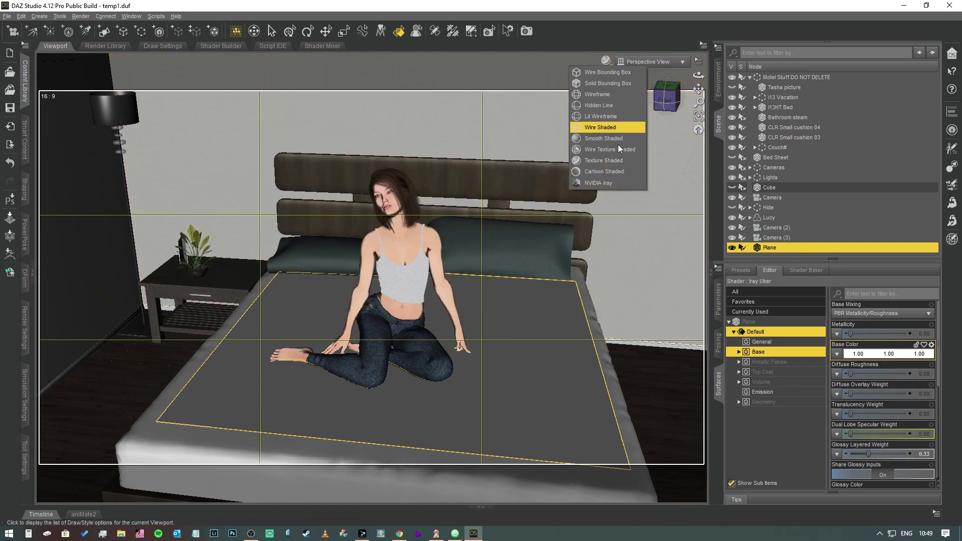
pyautogui.click(610, 183)
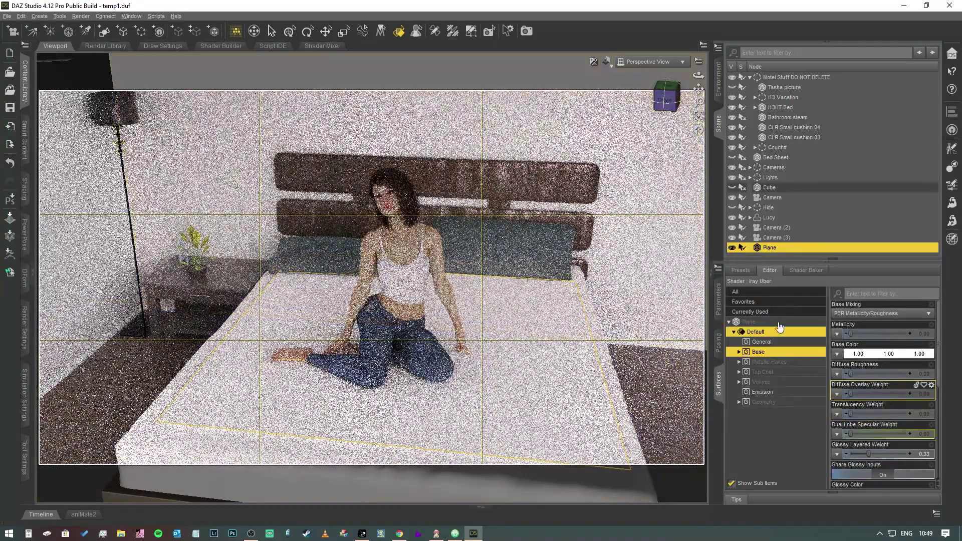
pyautogui.click(616, 71)
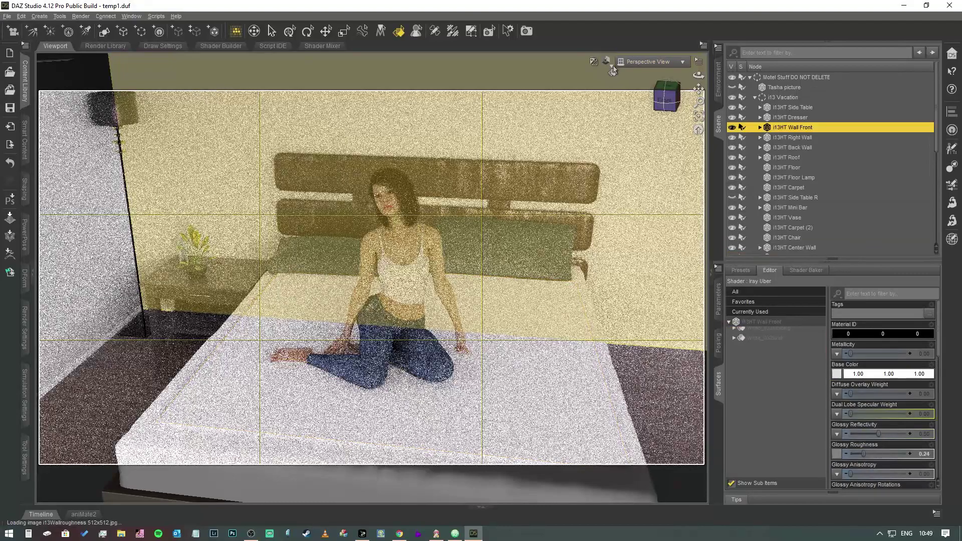
pyautogui.click(608, 61)
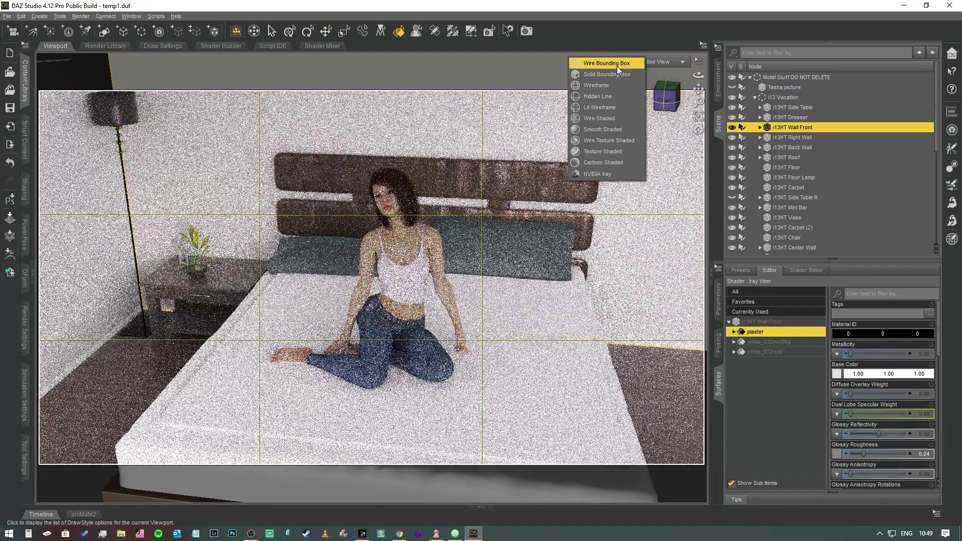
pyautogui.click(603, 161)
# - In a close front view at mattress level, raise the Lucy figure above the plane to a Y Translate of about 65.69
pyautogui.click(664, 93)
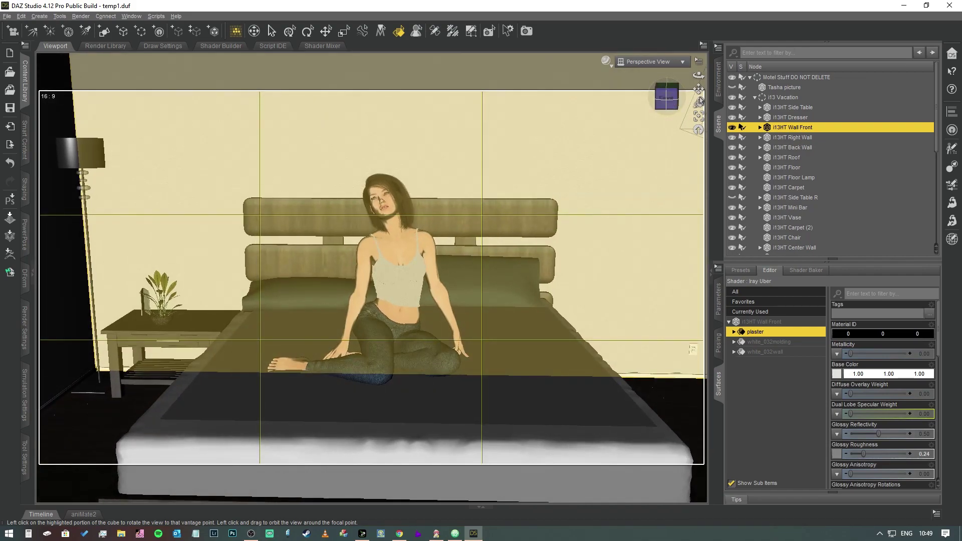
pyautogui.moveTo(699, 88); pyautogui.dragTo(699, 78)
pyautogui.moveTo(699, 88); pyautogui.dragTo(699, 62, button='right')
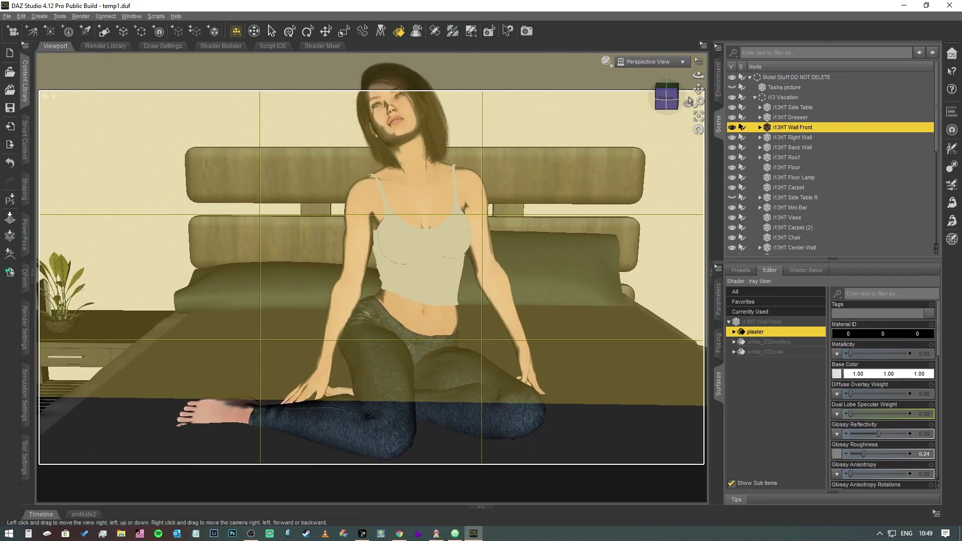
pyautogui.moveTo(699, 89); pyautogui.dragTo(699, 72)
pyautogui.click(668, 99)
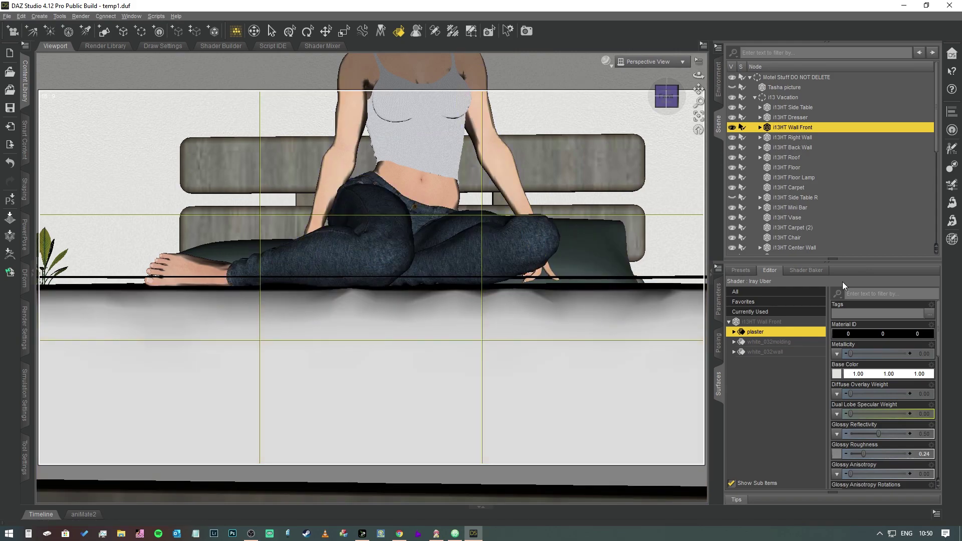
pyautogui.click(749, 78)
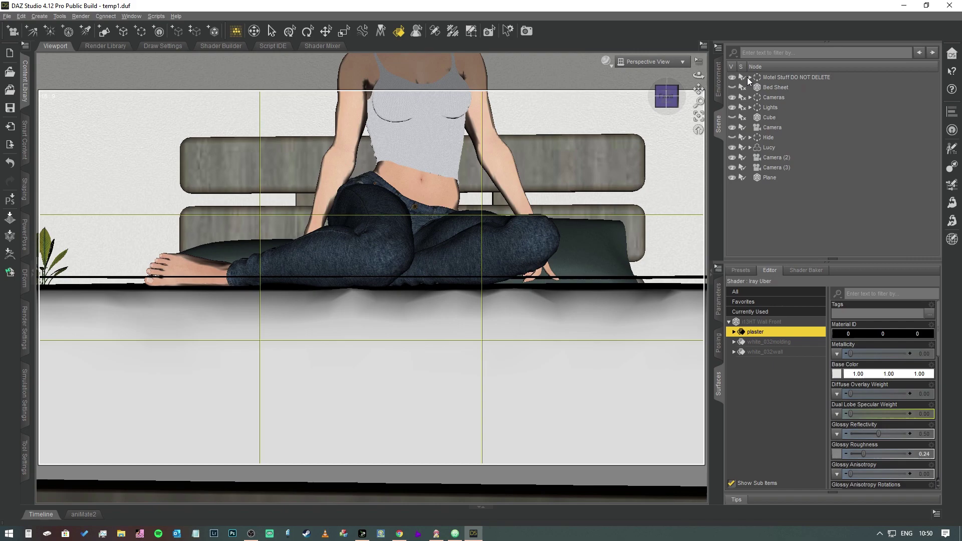
pyautogui.click(766, 147)
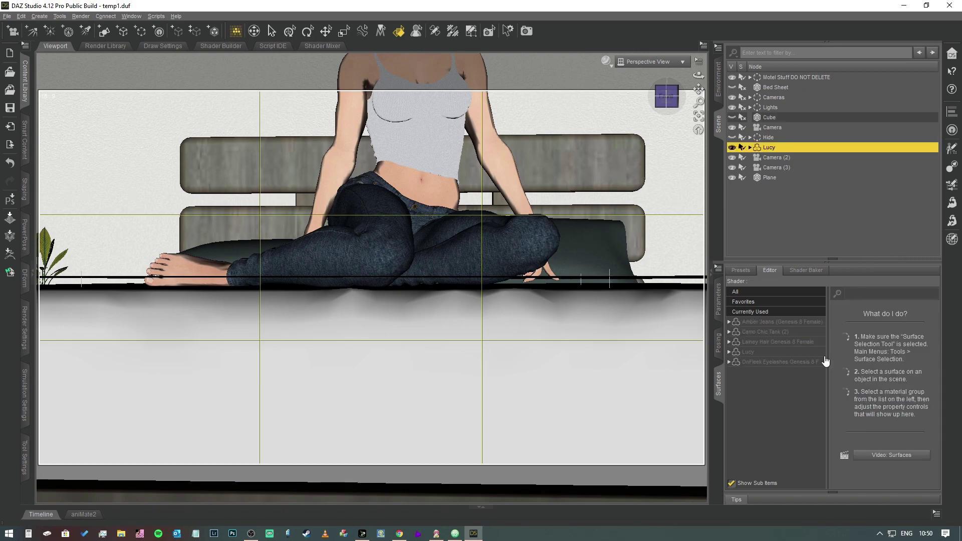
pyautogui.click(719, 301)
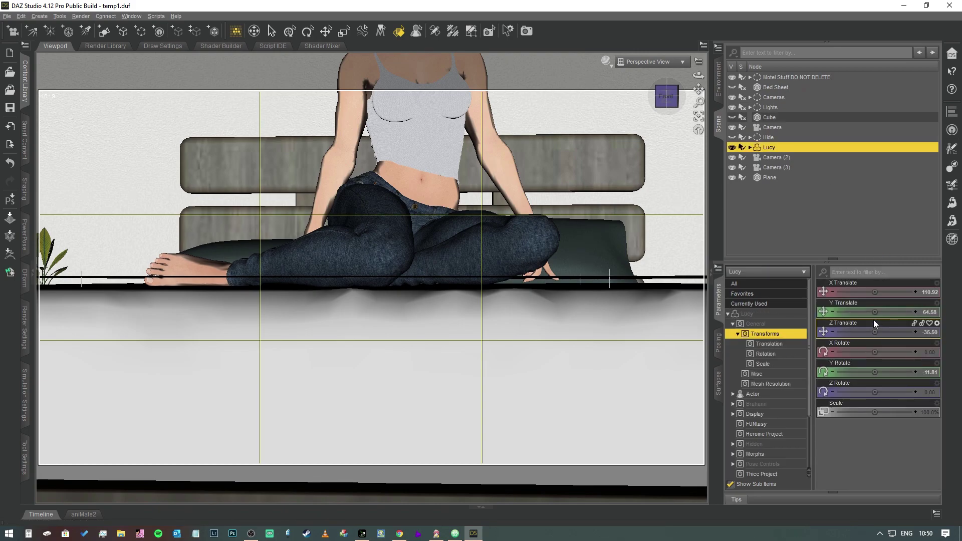
pyautogui.moveTo(880, 312); pyautogui.dragTo(889, 312)
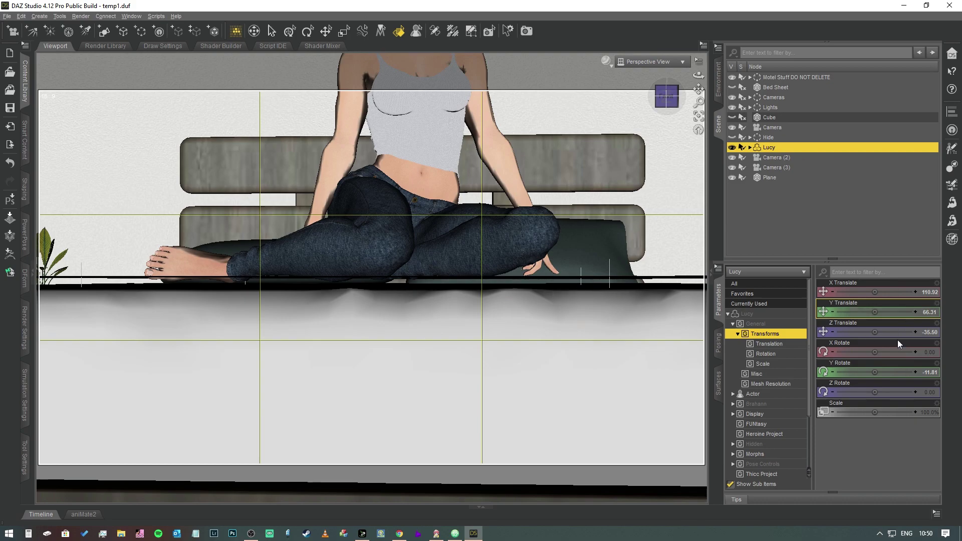
pyautogui.moveTo(875, 312); pyautogui.dragTo(872, 312)
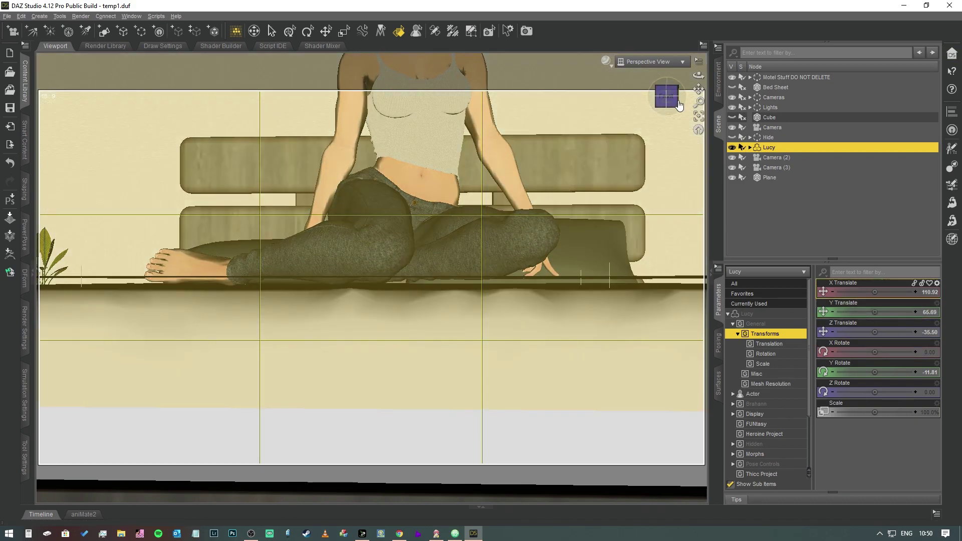
# - From a close side view, lower Lucy slightly onto the plane, to a Y Translate of about 65.07
pyautogui.moveTo(672, 102); pyautogui.dragTo(698, 101)
pyautogui.scroll(5, 683, 100)
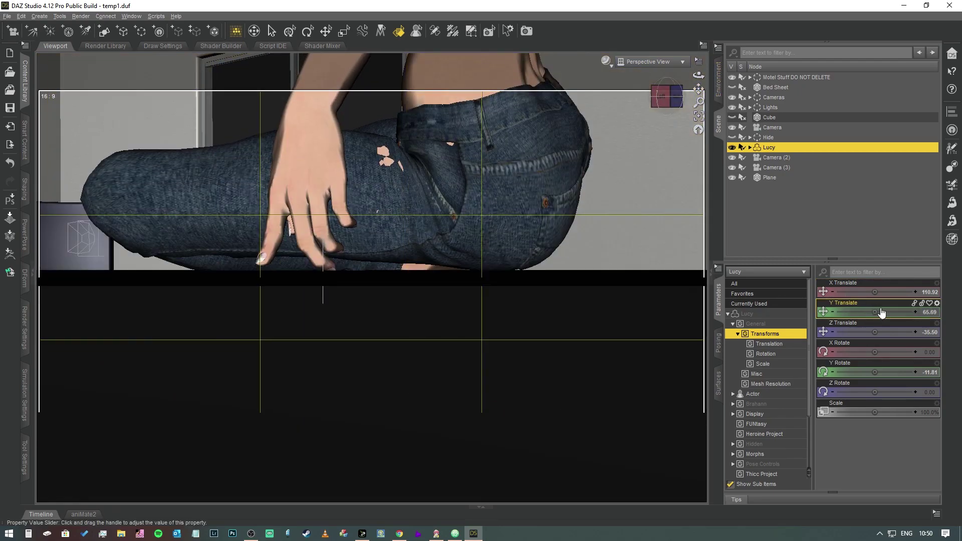
pyautogui.moveTo(875, 312); pyautogui.dragTo(866, 312)
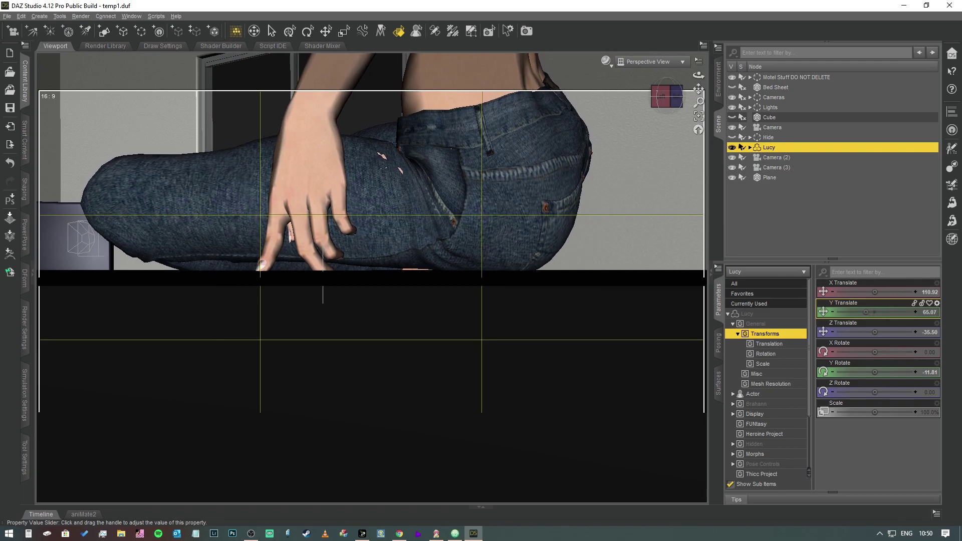
# - Select the plane and create a new D-Former on it, accepting the name D-Former_2
pyautogui.moveTo(662, 98); pyautogui.dragTo(701, 101)
pyautogui.scroll(-3, 664, 101)
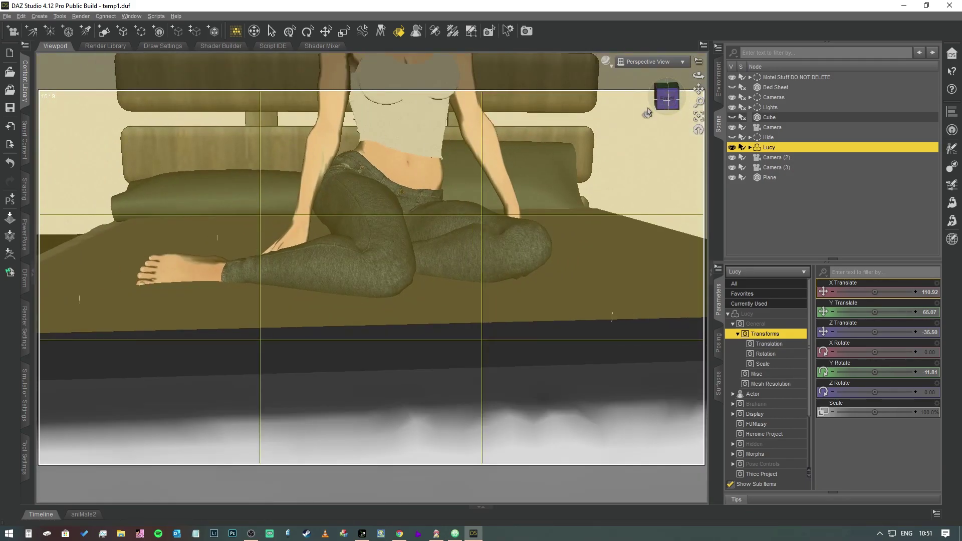
pyautogui.click(813, 176)
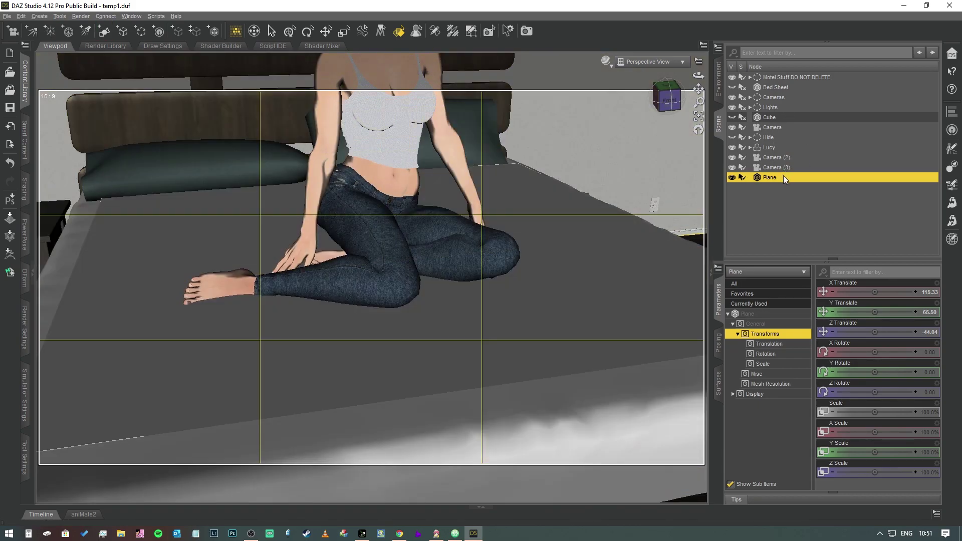
pyautogui.click(39, 16)
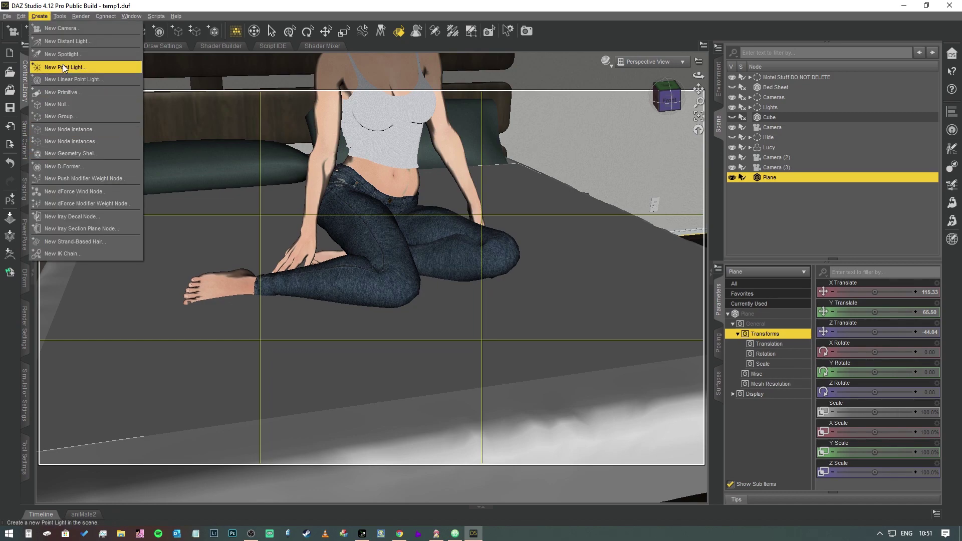
pyautogui.click(78, 167)
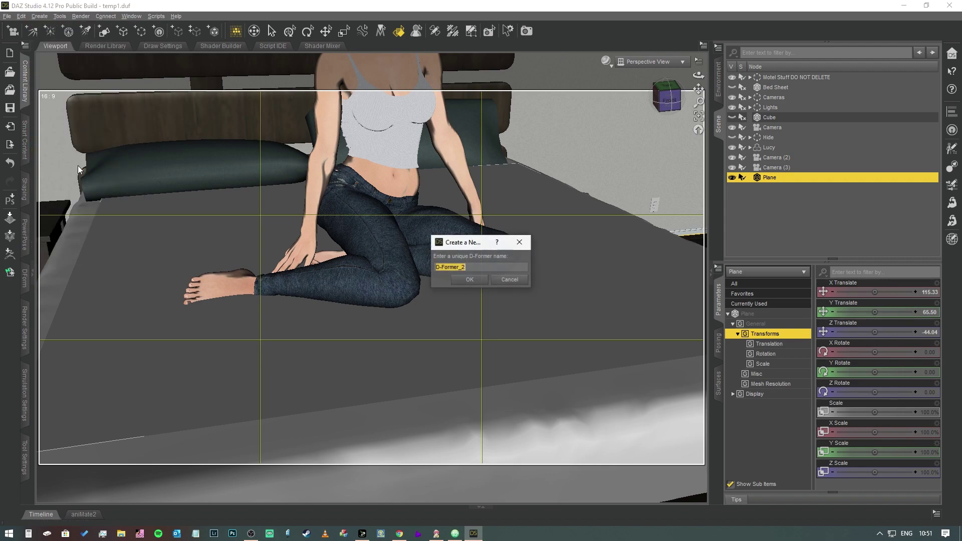
pyautogui.click(472, 279)
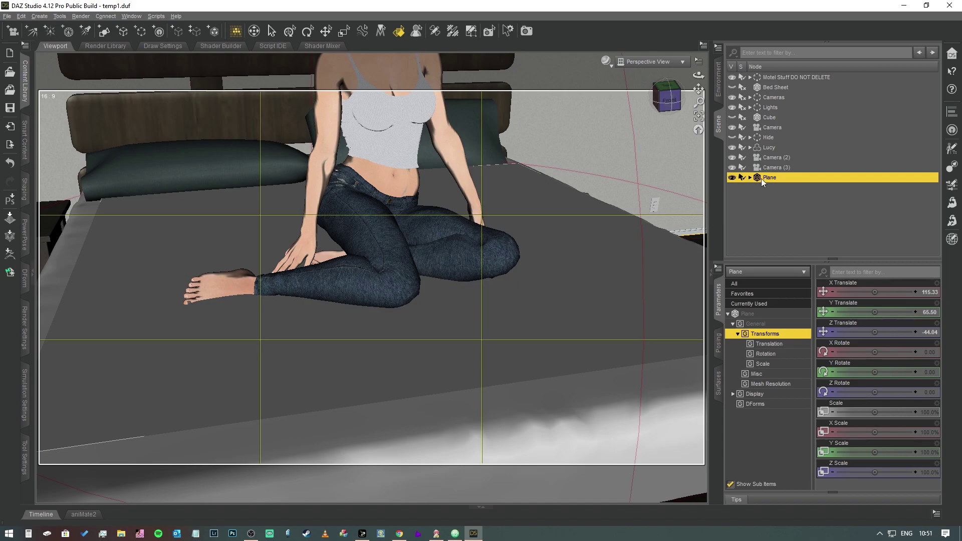
# - Expand the plane's D-Former nodes, select D-Former_2_Field, and change its Influence Mode to Weight Map
pyautogui.click(751, 177)
pyautogui.click(755, 188)
pyautogui.click(788, 198)
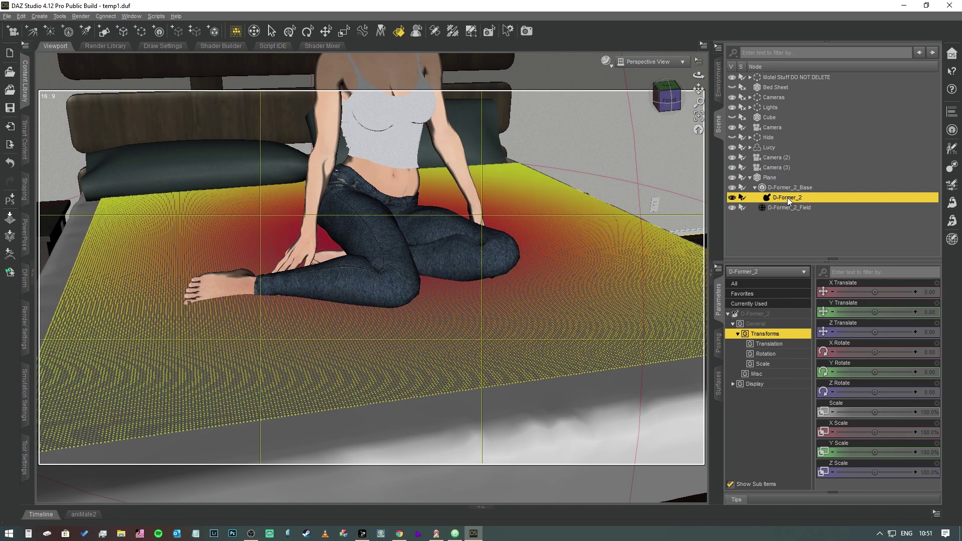
pyautogui.click(788, 207)
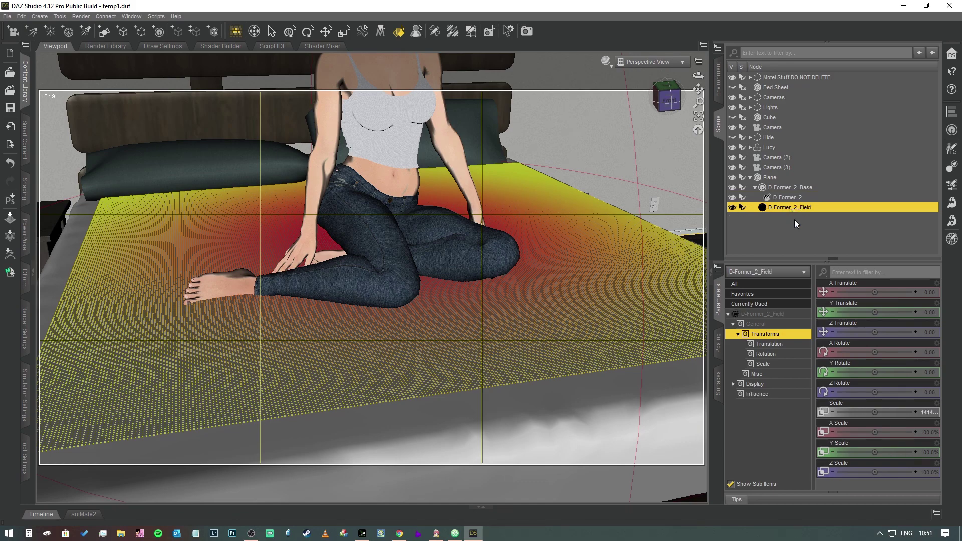
pyautogui.click(765, 315)
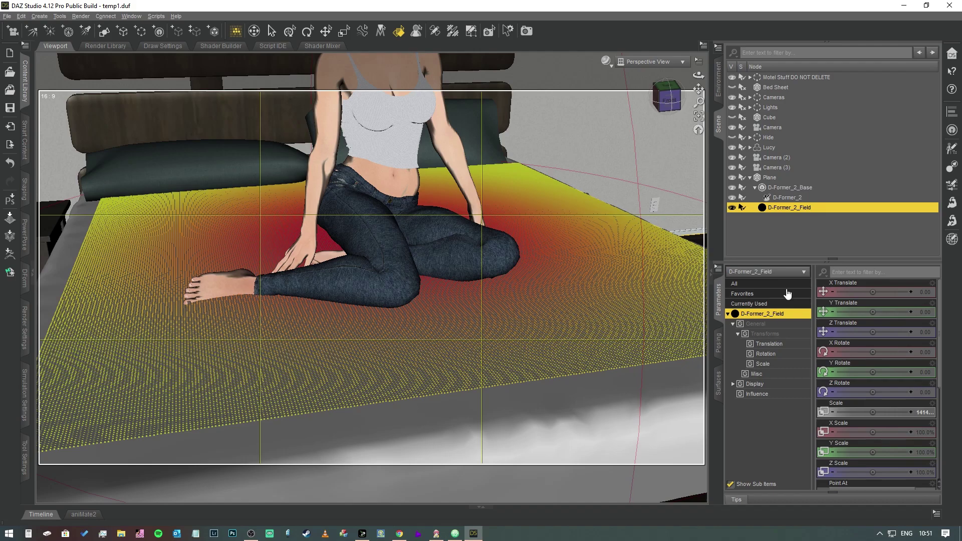
pyautogui.click(767, 395)
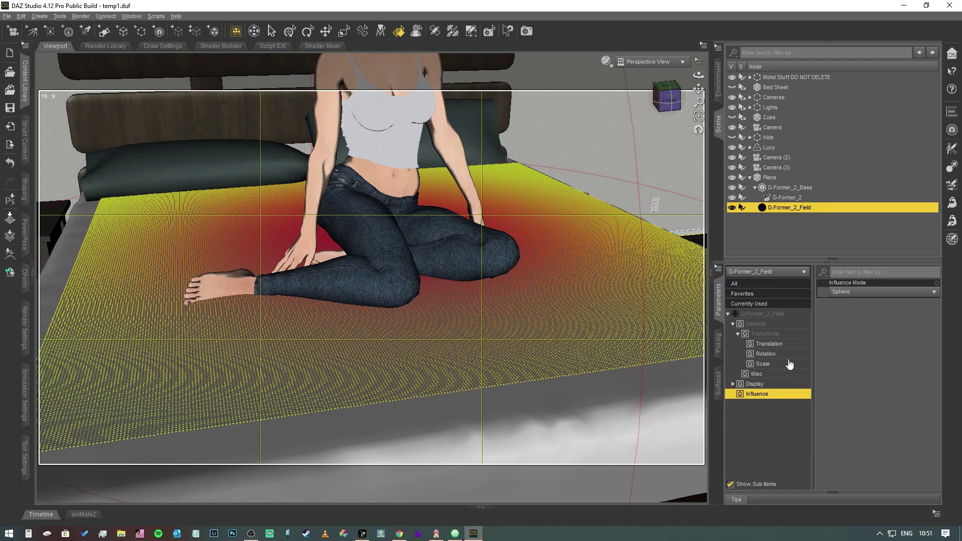
pyautogui.click(877, 292)
pyautogui.click(861, 314)
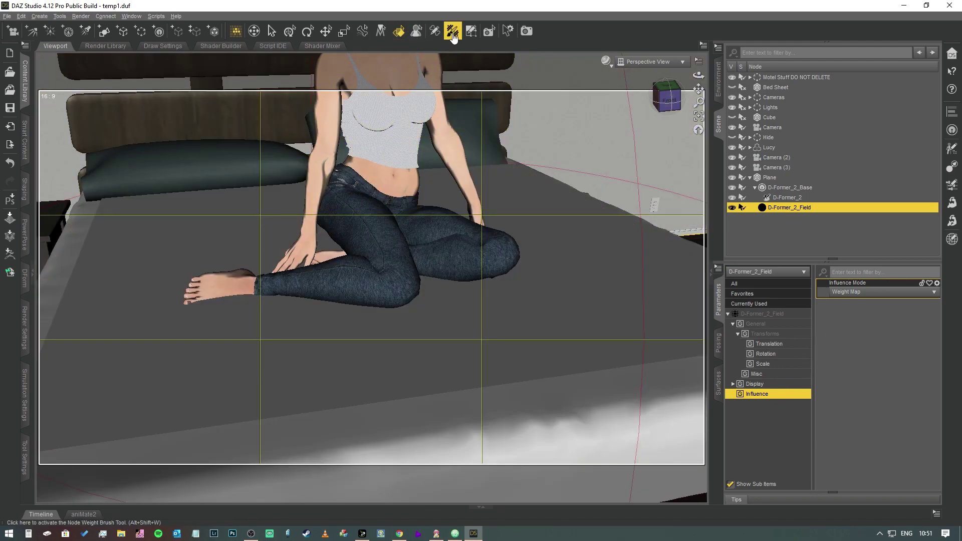
# - Activate the Node Weight Map Brush, show its tool settings, and add the Influence Weights map to D-Former_2_Field
pyautogui.click(454, 32)
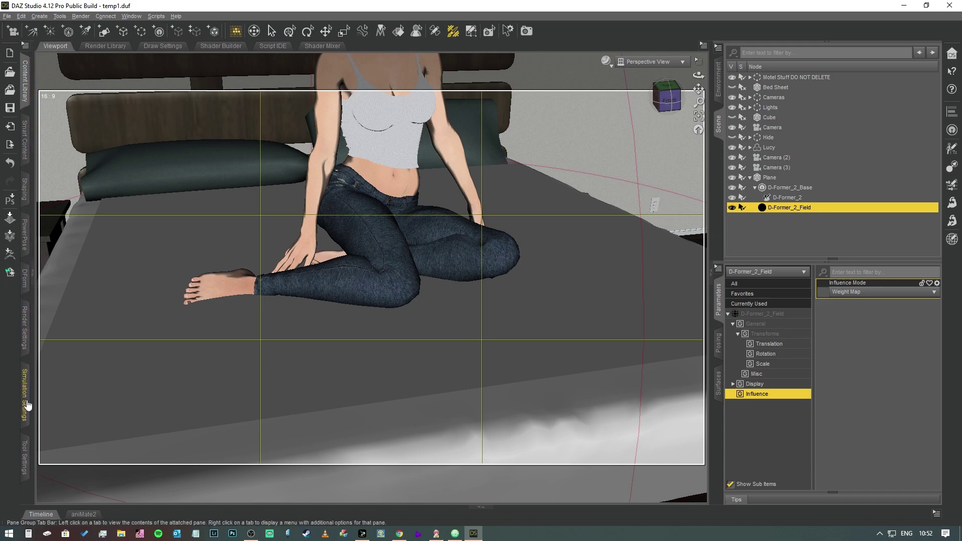
pyautogui.click(28, 444)
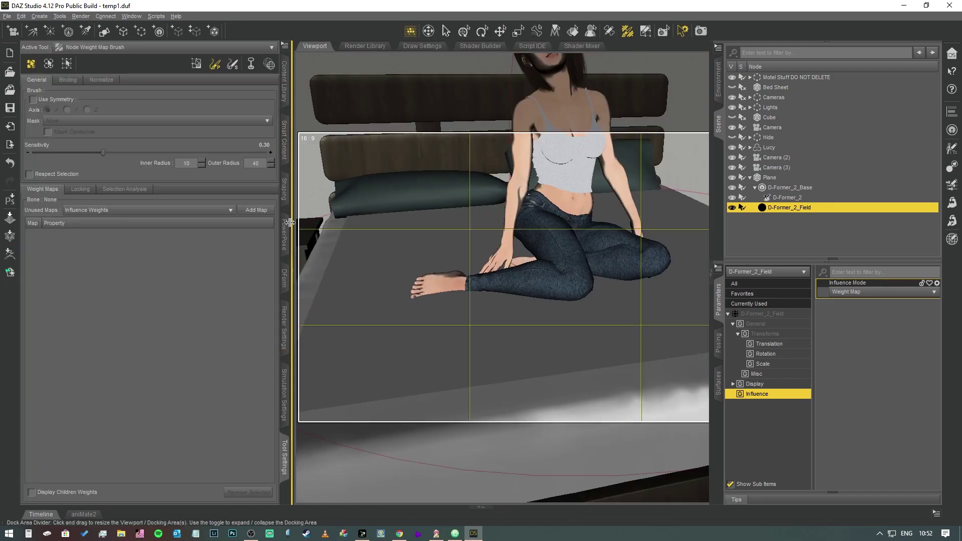
pyautogui.click(135, 18)
pyautogui.moveTo(161, 27)
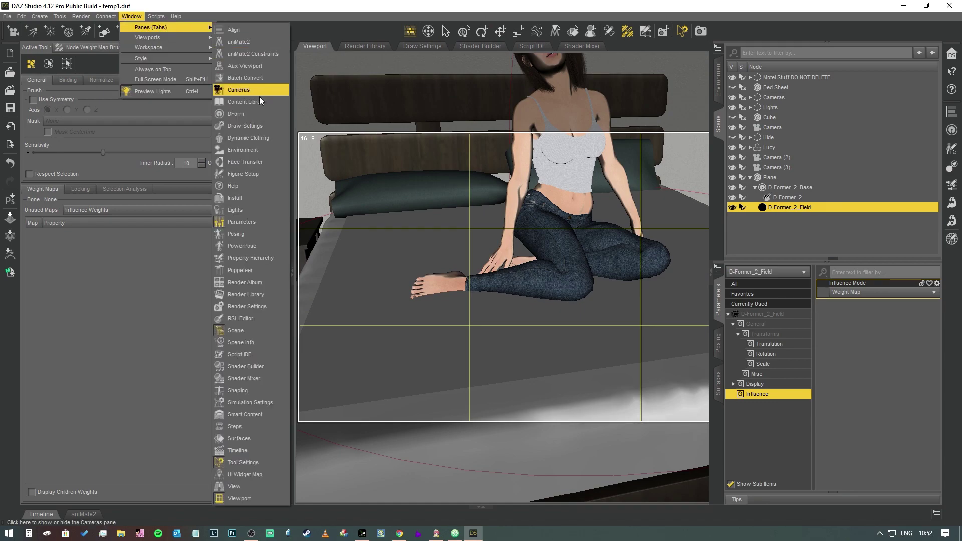
pyautogui.click(257, 463)
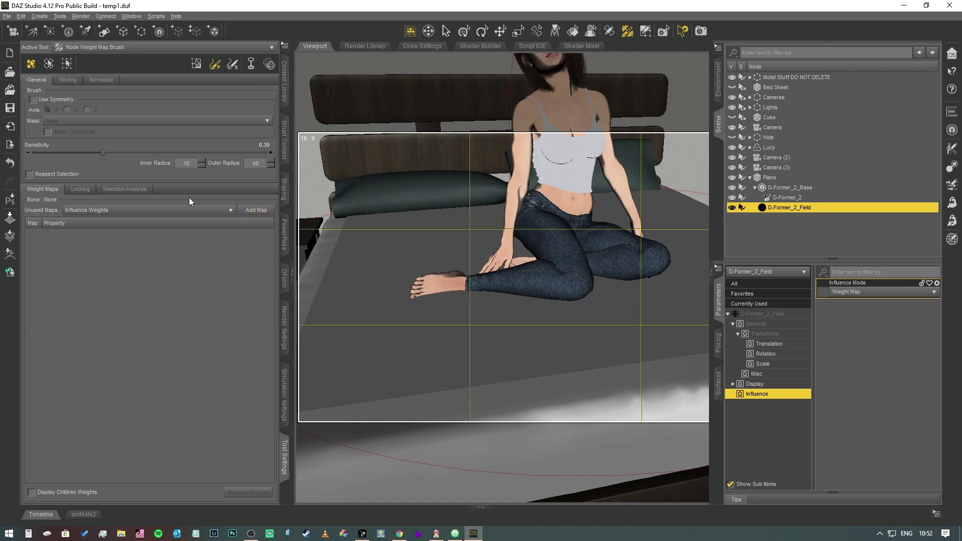
pyautogui.click(249, 211)
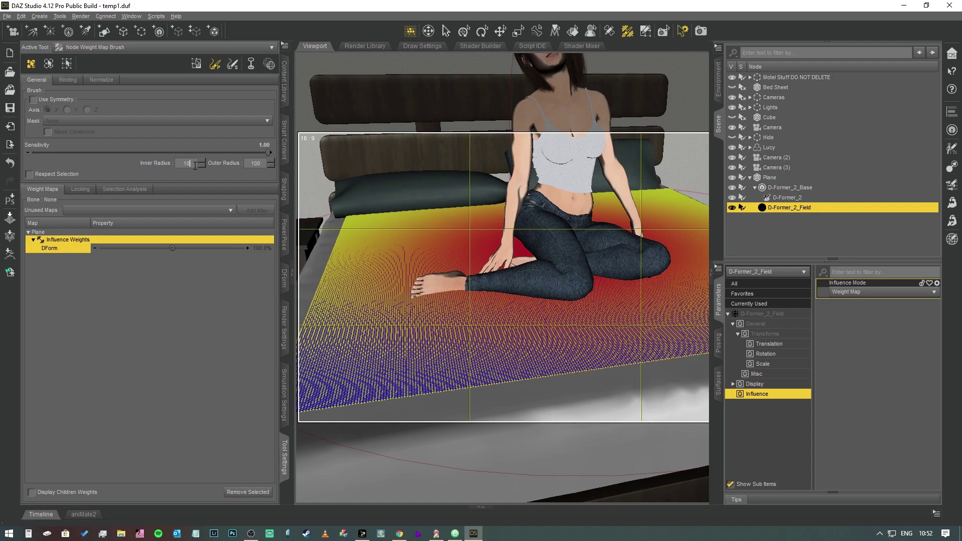
# - Set the brush to sensitivity 1.00, inner radius 99 and outer radius 100, and erase the influence weights across the plane's visible area
pyautogui.write('9')
pyautogui.press('Return')
pyautogui.moveTo(412, 271)
pyautogui.mouseDown()
pyautogui.moveTo(431, 298)
pyautogui.moveTo(397, 235)
pyautogui.moveTo(336, 306)
pyautogui.moveTo(349, 263)
pyautogui.moveTo(353, 364)
pyautogui.moveTo(336, 366)
pyautogui.moveTo(441, 341)
pyautogui.moveTo(481, 316)
pyautogui.moveTo(606, 326)
pyautogui.moveTo(591, 268)
pyautogui.moveTo(501, 213)
pyautogui.moveTo(614, 216)
pyautogui.moveTo(501, 235)
pyautogui.mouseUp()
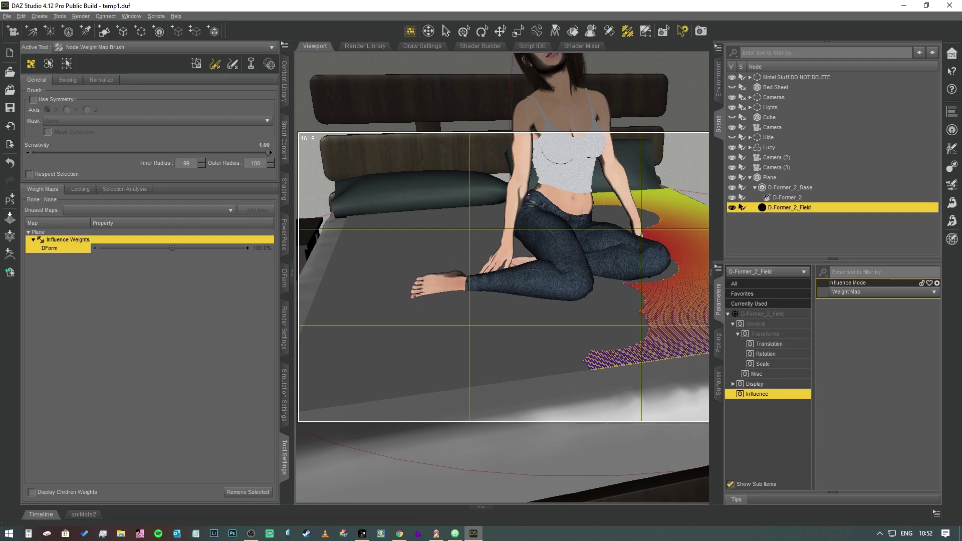
pyautogui.click(717, 126)
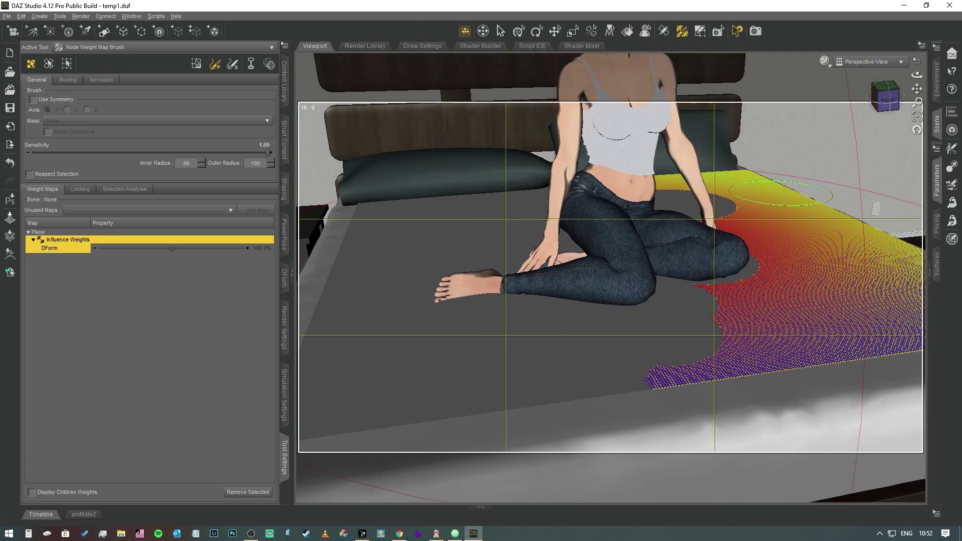
pyautogui.moveTo(752, 213)
pyautogui.mouseDown()
pyautogui.moveTo(767, 205)
pyautogui.moveTo(739, 178)
pyautogui.moveTo(480, 195)
pyautogui.moveTo(817, 205)
pyautogui.moveTo(922, 319)
pyautogui.moveTo(889, 251)
pyautogui.moveTo(699, 235)
pyautogui.moveTo(742, 321)
pyautogui.moveTo(737, 261)
pyautogui.moveTo(639, 391)
pyautogui.mouseUp()
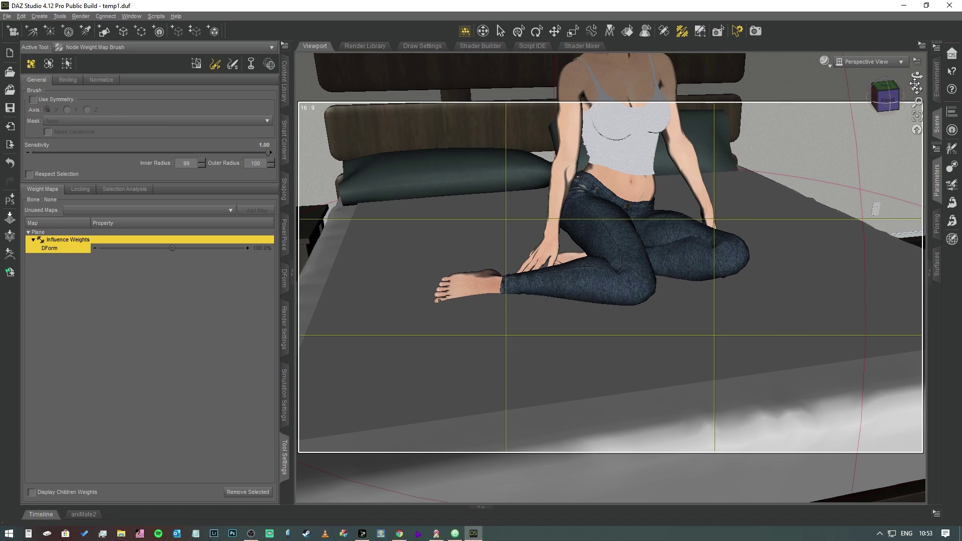
# - Erase the leftover influence weights at the plane's front corner and beside Lucy's hand
pyautogui.moveTo(918, 89)
pyautogui.mouseDown()
pyautogui.moveTo(942, 91)
pyautogui.moveTo(912, 89)
pyautogui.mouseUp()
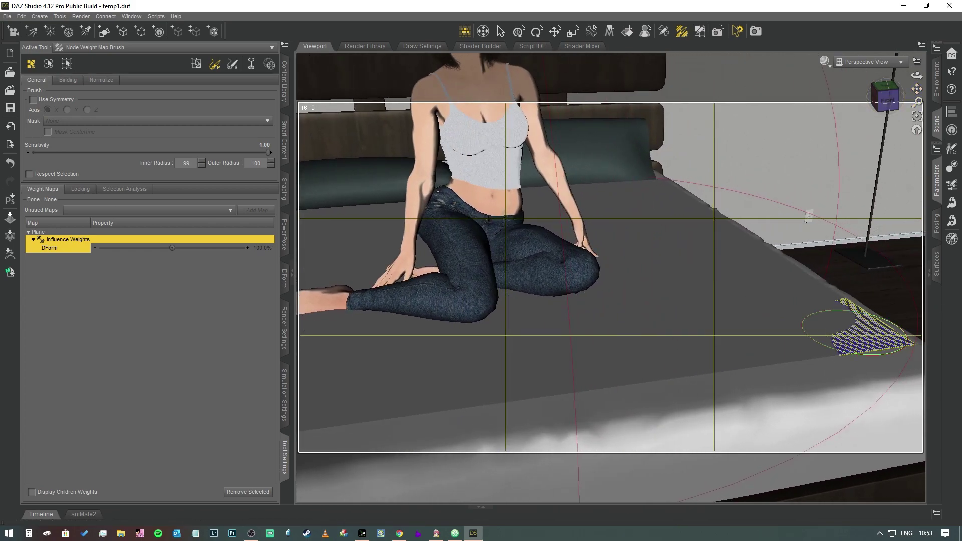
pyautogui.moveTo(883, 331); pyautogui.dragTo(870, 329)
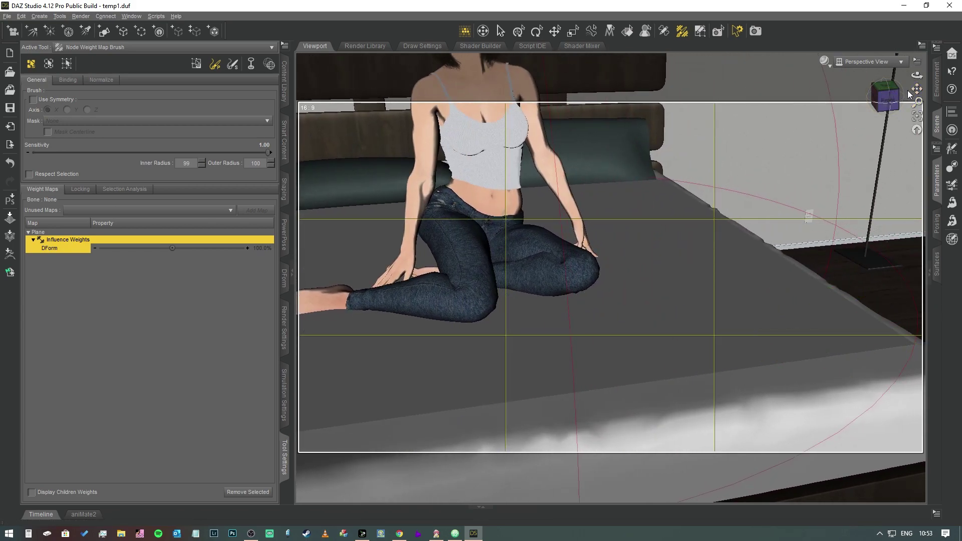
pyautogui.moveTo(885, 95); pyautogui.dragTo(852, 102)
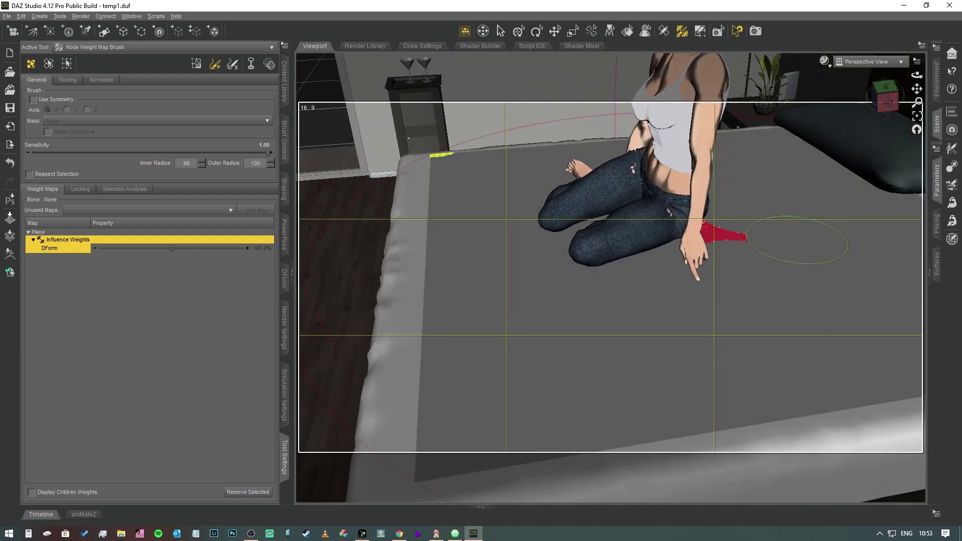
pyautogui.moveTo(775, 241)
pyautogui.keyDown('alt'); pyautogui.mouseDown()
pyautogui.moveTo(656, 173)
pyautogui.moveTo(647, 179)
pyautogui.mouseUp(); pyautogui.keyUp('alt')
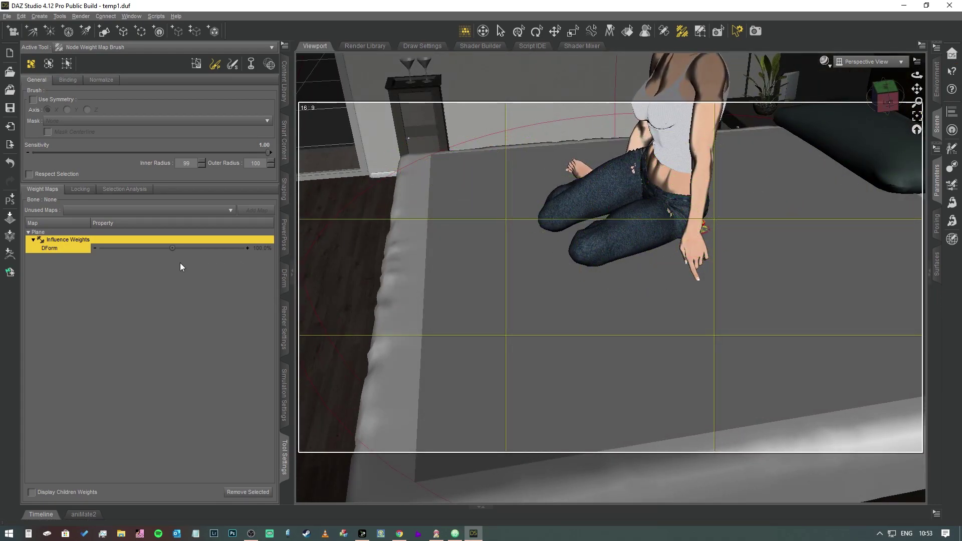
# - Set the brush to sensitivity 0.15, inner radius 10 and outer radius 40, and paint influence weights along the front edge of Lucy's extended foot
pyautogui.click(68, 153)
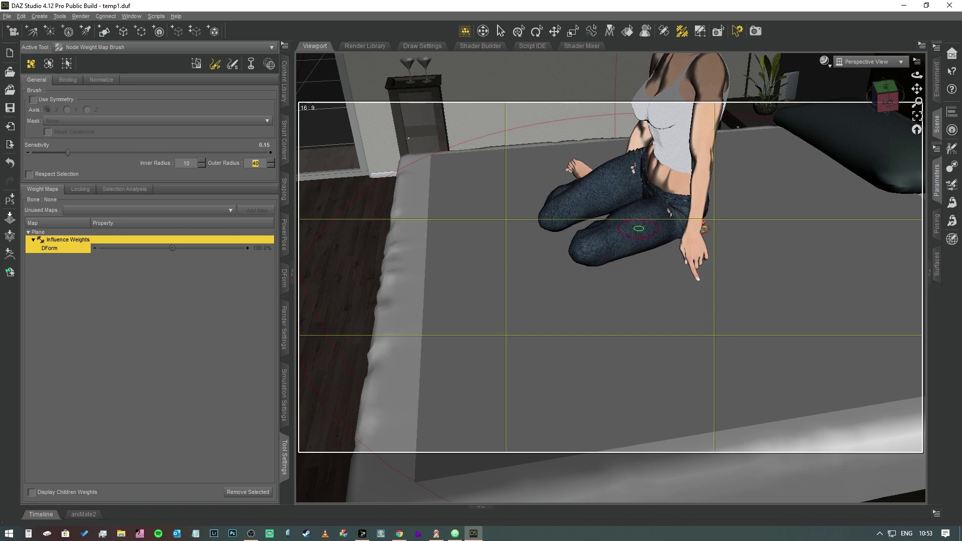
pyautogui.click(893, 93)
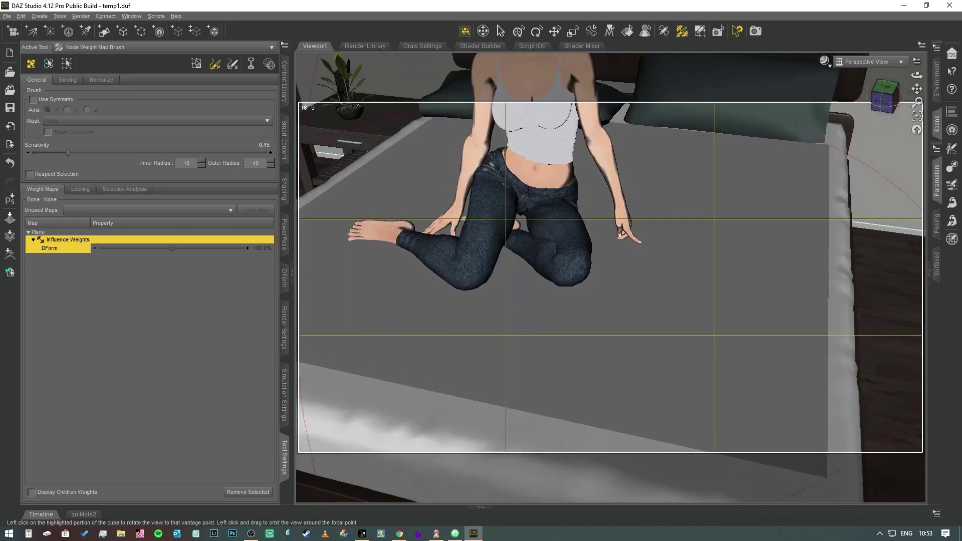
pyautogui.moveTo(917, 89)
pyautogui.mouseDown()
pyautogui.moveTo(947, 89)
pyautogui.moveTo(922, 89)
pyautogui.mouseUp()
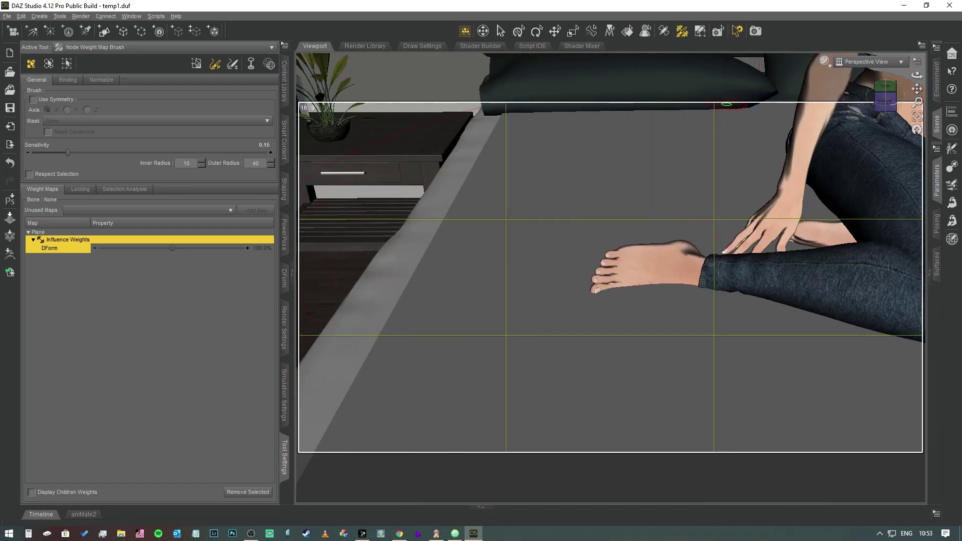
pyautogui.scroll(5, 735, 303)
pyautogui.scroll(-5, 714, 312)
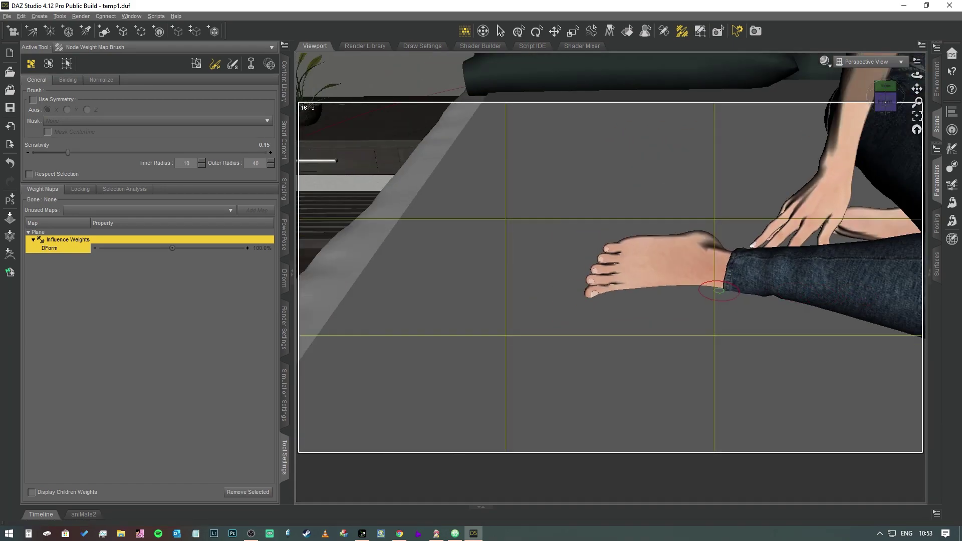
pyautogui.moveTo(726, 282)
pyautogui.mouseDown()
pyautogui.moveTo(652, 278)
pyautogui.moveTo(590, 290)
pyautogui.moveTo(697, 279)
pyautogui.moveTo(640, 281)
pyautogui.mouseUp()
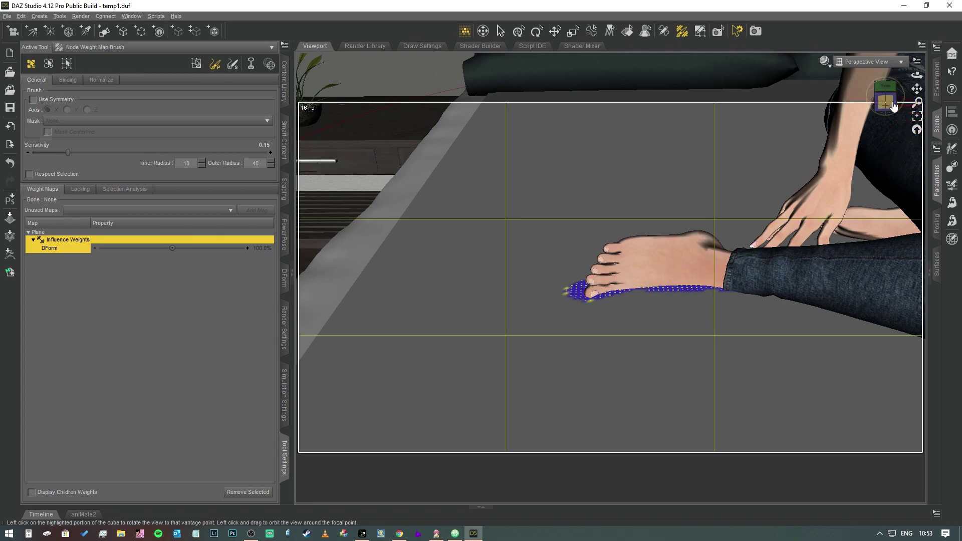
# - Paint influence weights on the plane along the sole and around the heel of the extended foot
pyautogui.moveTo(888, 102)
pyautogui.mouseDown()
pyautogui.moveTo(925, 108)
pyautogui.moveTo(871, 104)
pyautogui.mouseUp()
pyautogui.hotkey('ctrl', 'z')
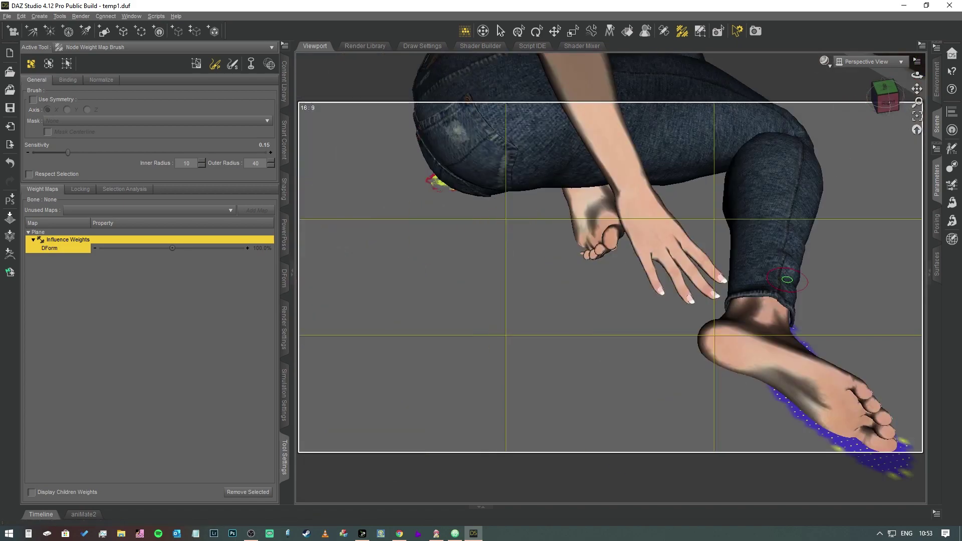
pyautogui.hotkey('ctrl', 'z')
pyautogui.hotkey('ctrl', 'z')
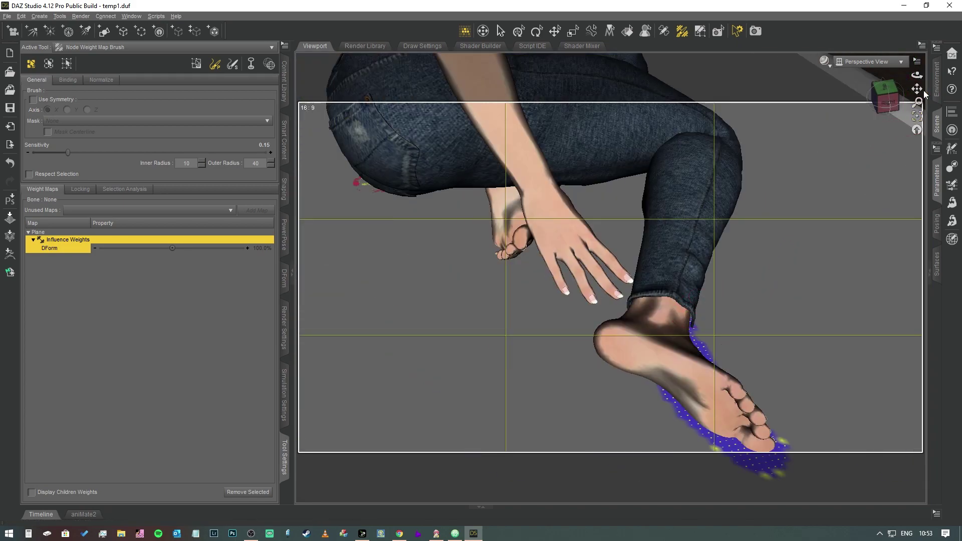
pyautogui.moveTo(918, 89); pyautogui.dragTo(889, 11)
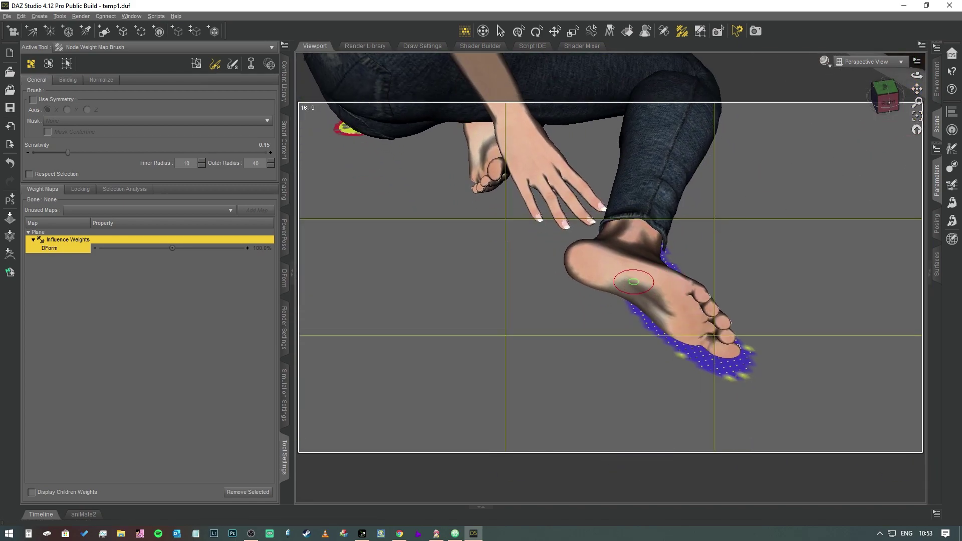
pyautogui.moveTo(585, 271)
pyautogui.mouseDown()
pyautogui.moveTo(627, 305)
pyautogui.moveTo(564, 266)
pyautogui.moveTo(601, 289)
pyautogui.mouseUp()
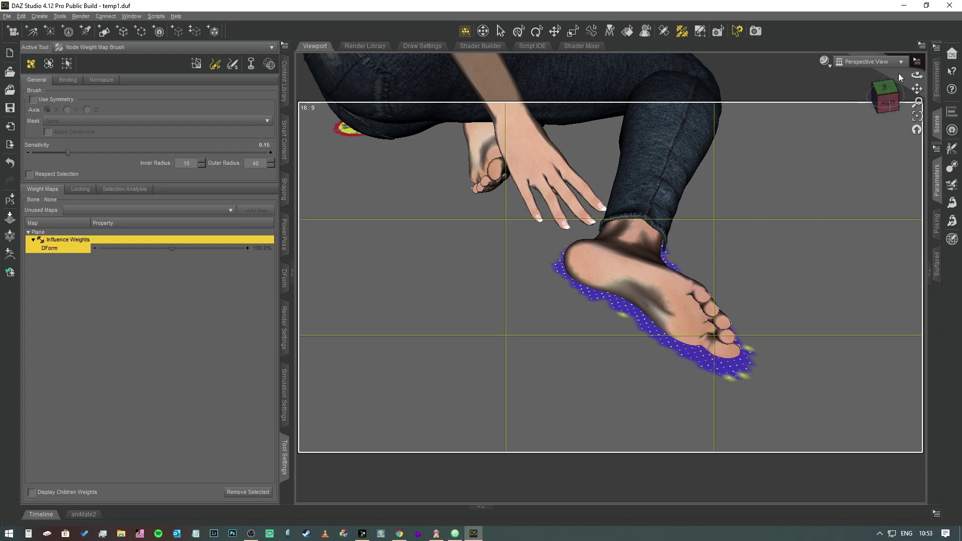
# - Select D-Former_2, activate the Translate tool, and lower the deformer to a Y Translate of -2.00
pyautogui.moveTo(886, 92); pyautogui.dragTo(869, 94)
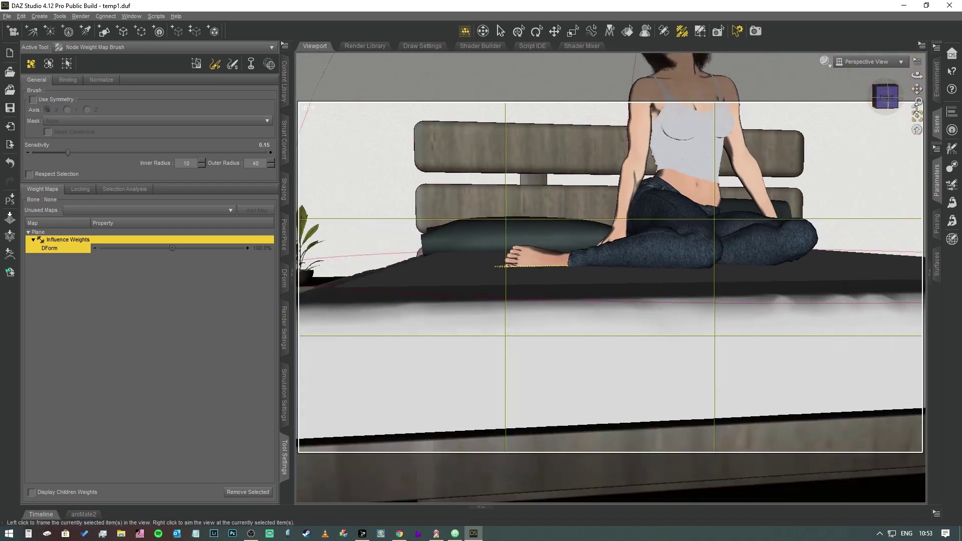
pyautogui.moveTo(917, 108)
pyautogui.mouseDown()
pyautogui.moveTo(917, 123)
pyautogui.moveTo(916, 100)
pyautogui.mouseUp()
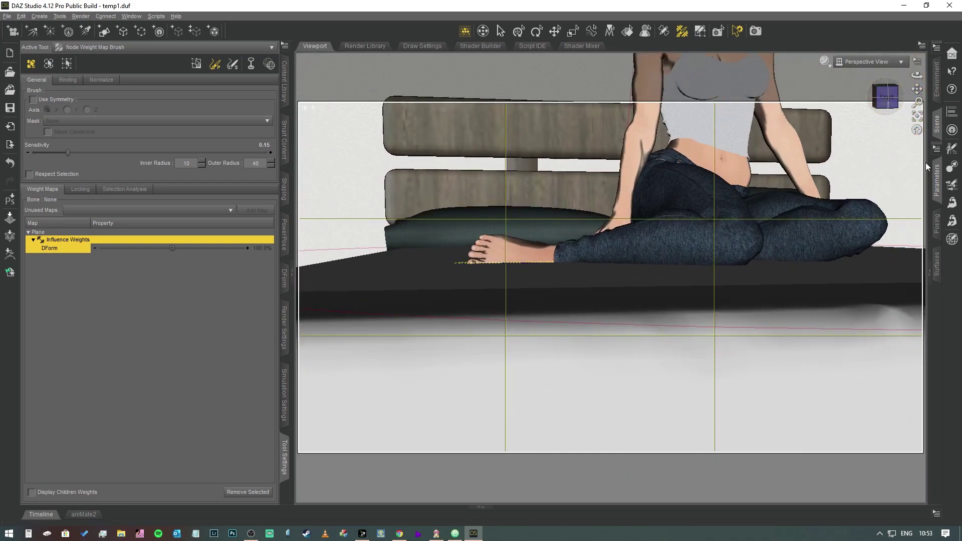
pyautogui.click(937, 131)
pyautogui.click(787, 198)
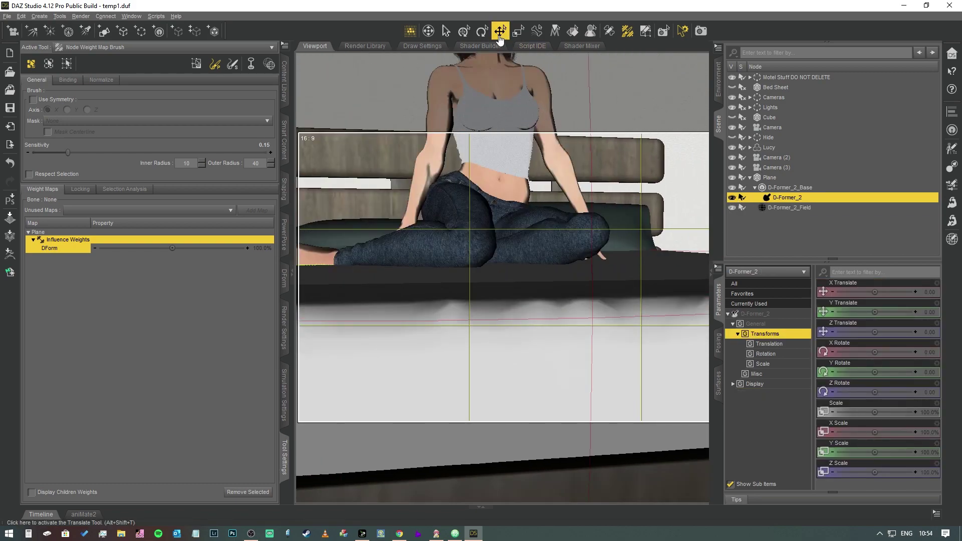
pyautogui.click(500, 30)
pyautogui.click(711, 238)
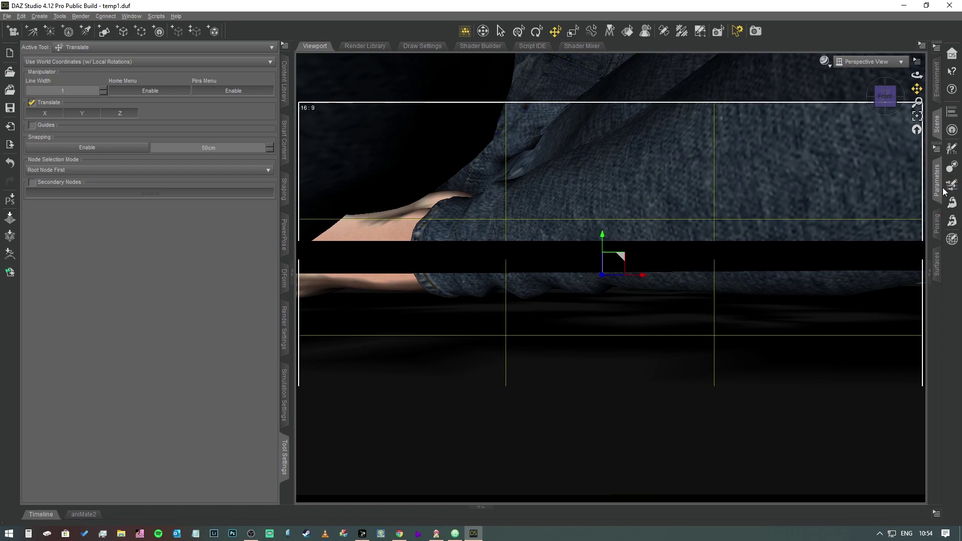
pyautogui.click(937, 183)
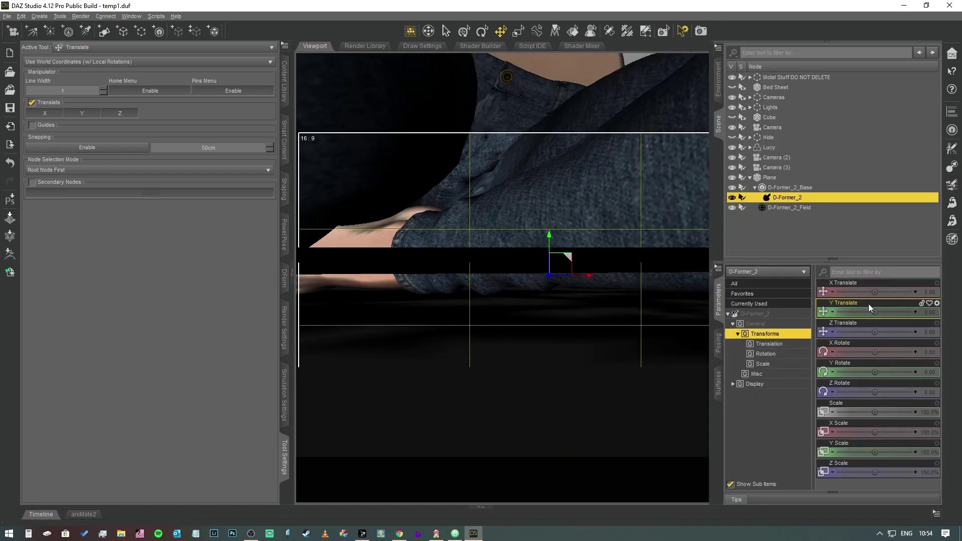
pyautogui.moveTo(868, 306); pyautogui.dragTo(863, 306)
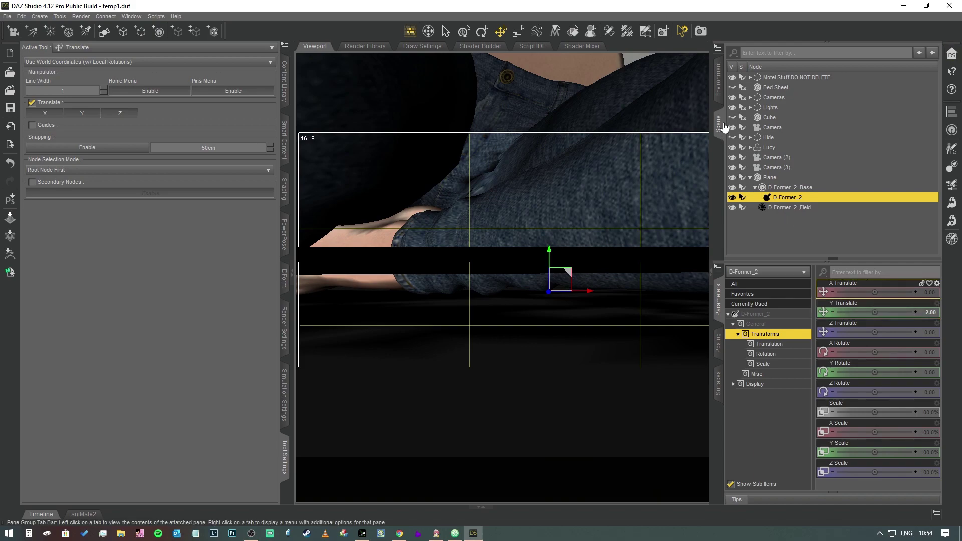
# - Collapse the tool settings and examine the plane's deformation around the foot from mattress level, the front, and the side
pyautogui.click(283, 446)
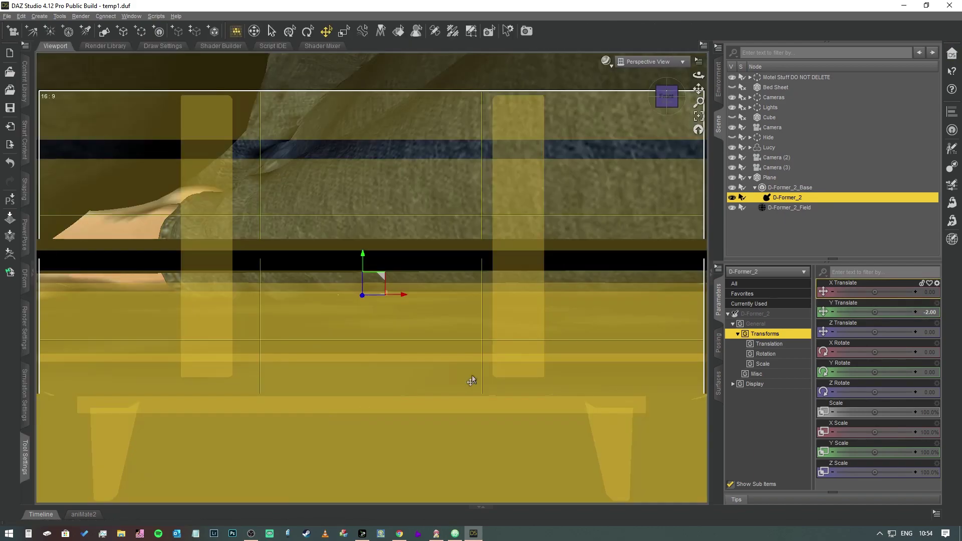
pyautogui.moveTo(698, 89); pyautogui.dragTo(764, 69)
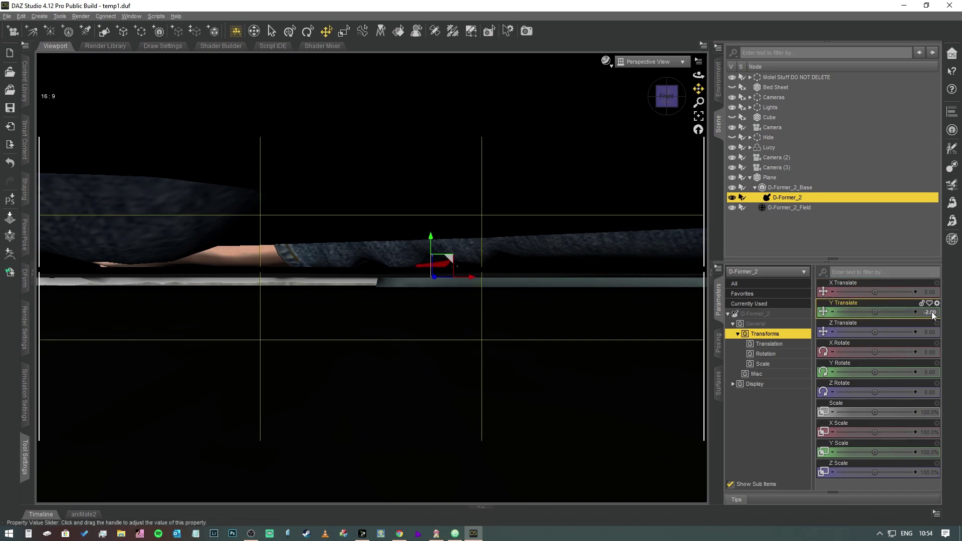
pyautogui.click(650, 64)
pyautogui.click(644, 70)
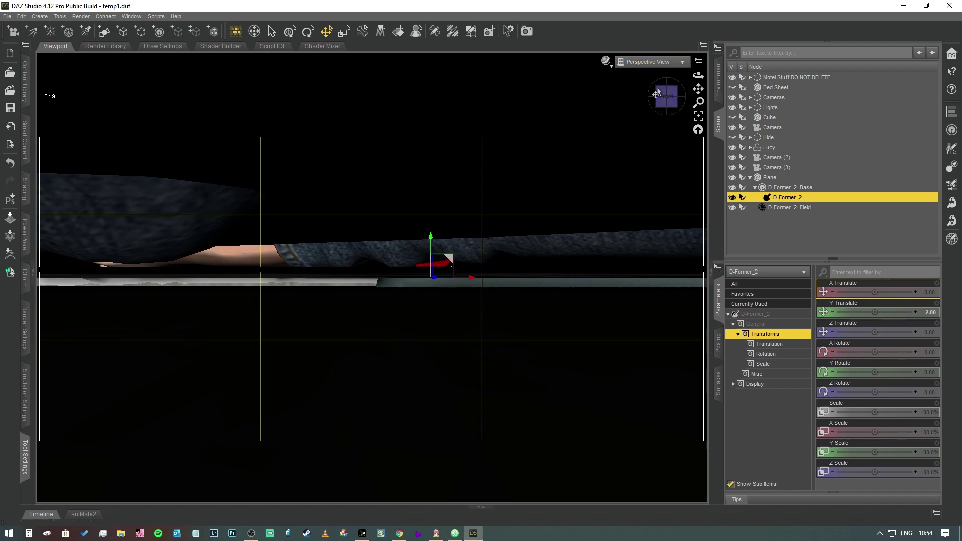
pyautogui.click(662, 91)
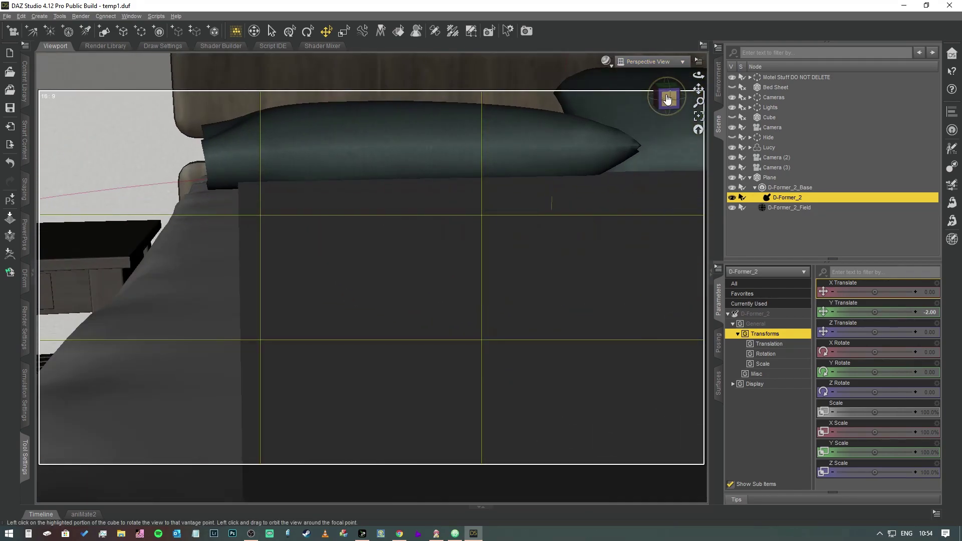
pyautogui.click(668, 100)
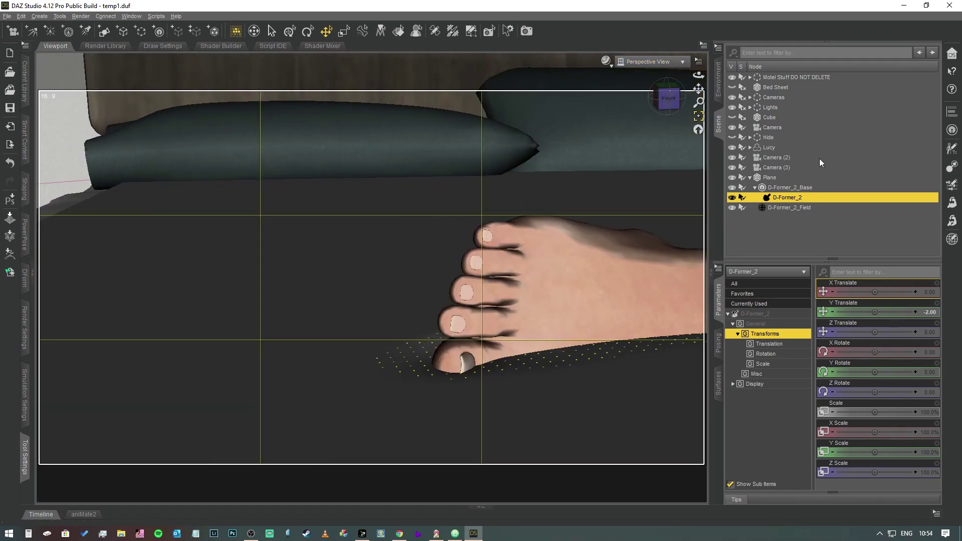
pyautogui.moveTo(669, 99); pyautogui.dragTo(604, 114)
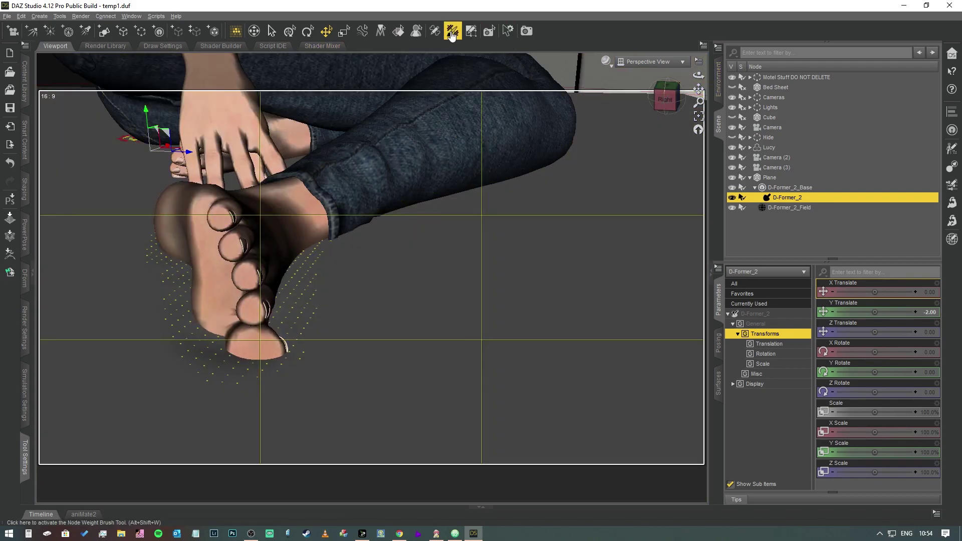
# - Activate the Node Weight Map Brush on D-Former_2_Field and set its sensitivity to 0.30
pyautogui.click(451, 32)
pyautogui.click(794, 207)
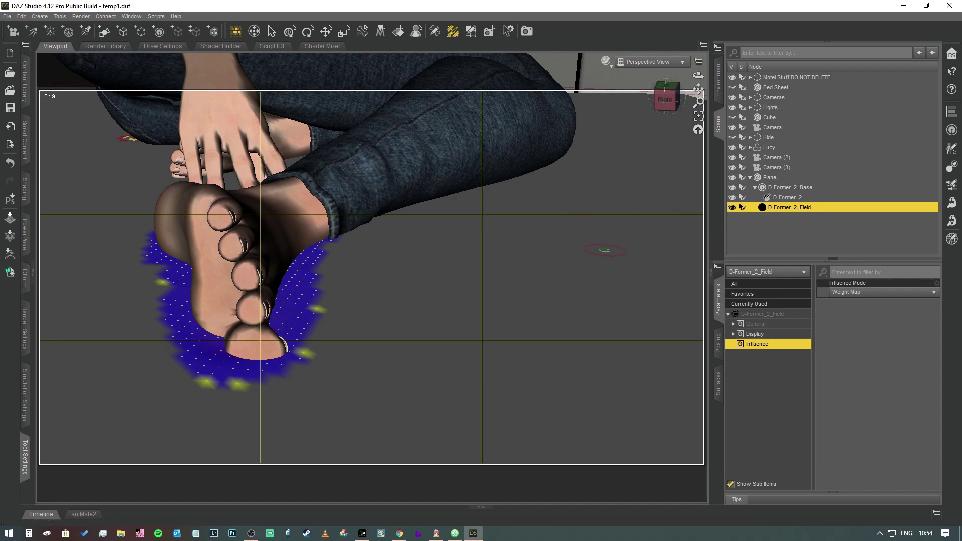
pyautogui.moveTo(699, 88); pyautogui.dragTo(839, 38)
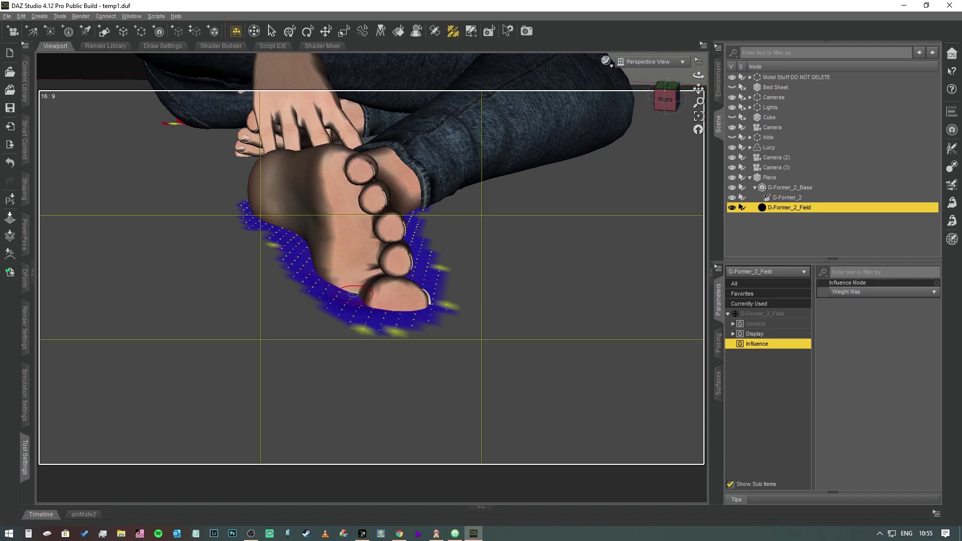
pyautogui.click(24, 457)
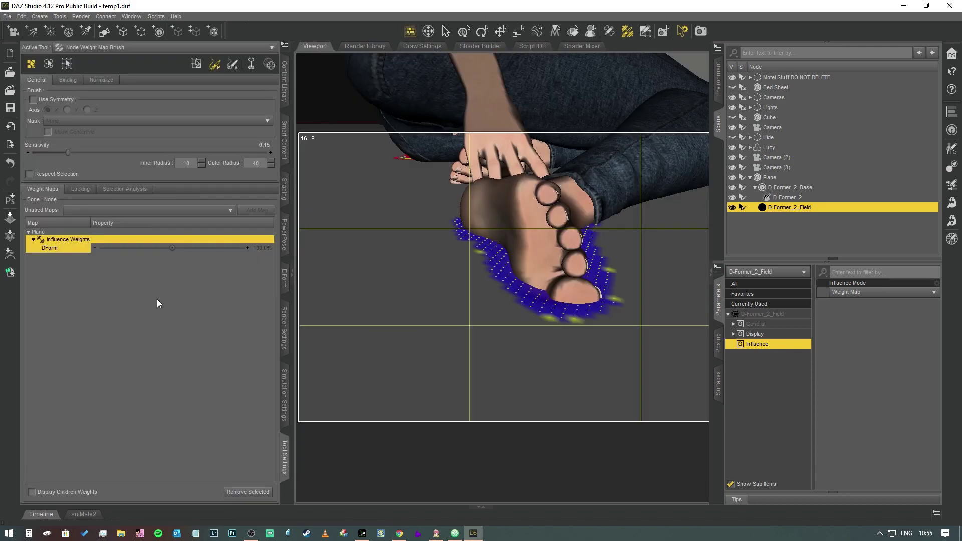
pyautogui.moveTo(97, 152); pyautogui.dragTo(103, 152)
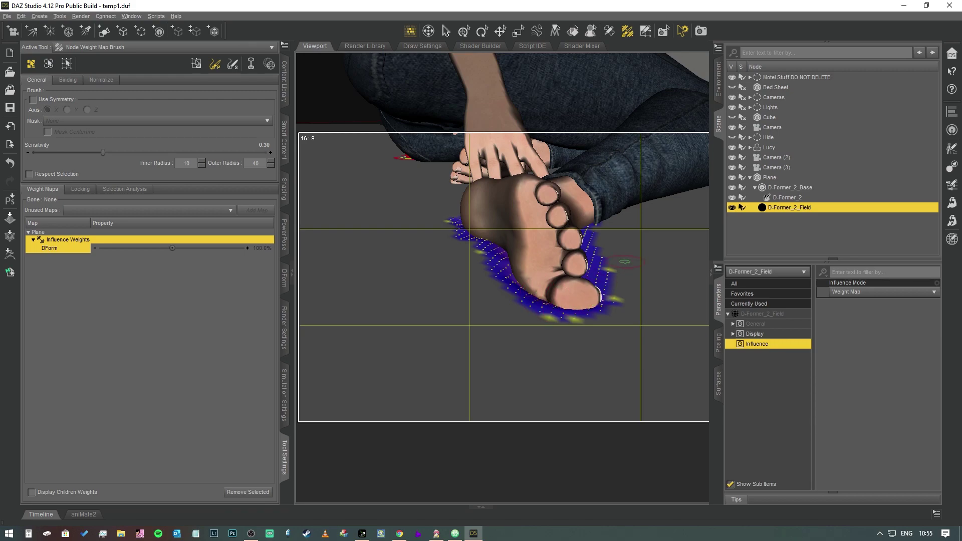
# - Collapse the Scene pane for a wider viewport and touch up the influence weights on the plane around the big toe
pyautogui.click(718, 133)
pyautogui.moveTo(895, 100)
pyautogui.mouseDown()
pyautogui.moveTo(882, 89)
pyautogui.moveTo(917, 89)
pyautogui.mouseUp()
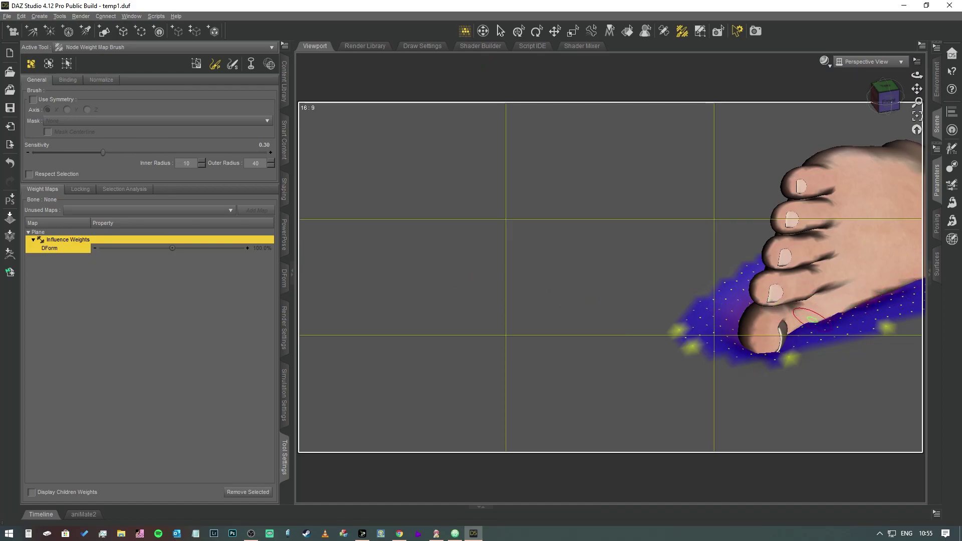
pyautogui.moveTo(788, 342); pyautogui.dragTo(758, 360)
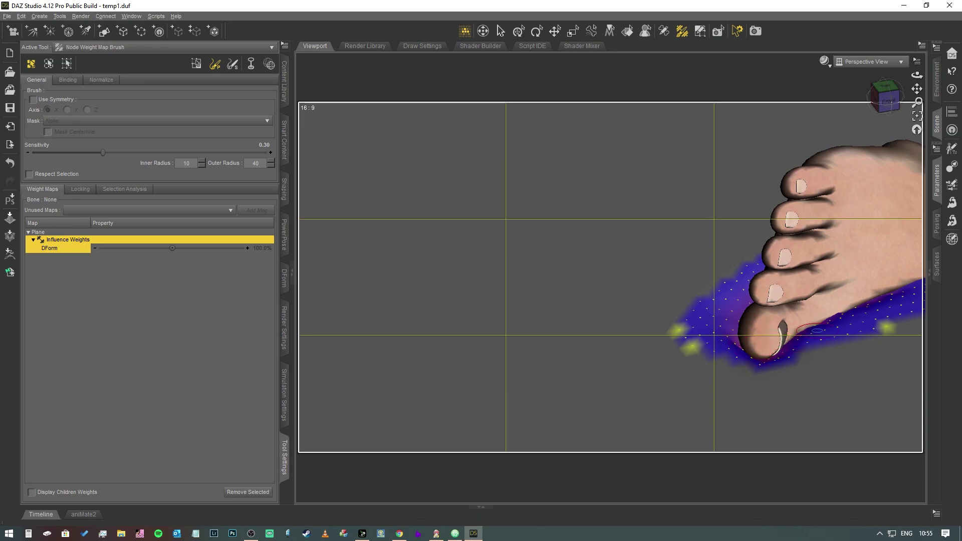
# - Erase the stray influence weights in front of the toes and along the outer edge of the heel and sole
pyautogui.moveTo(917, 88); pyautogui.dragTo(680, 100)
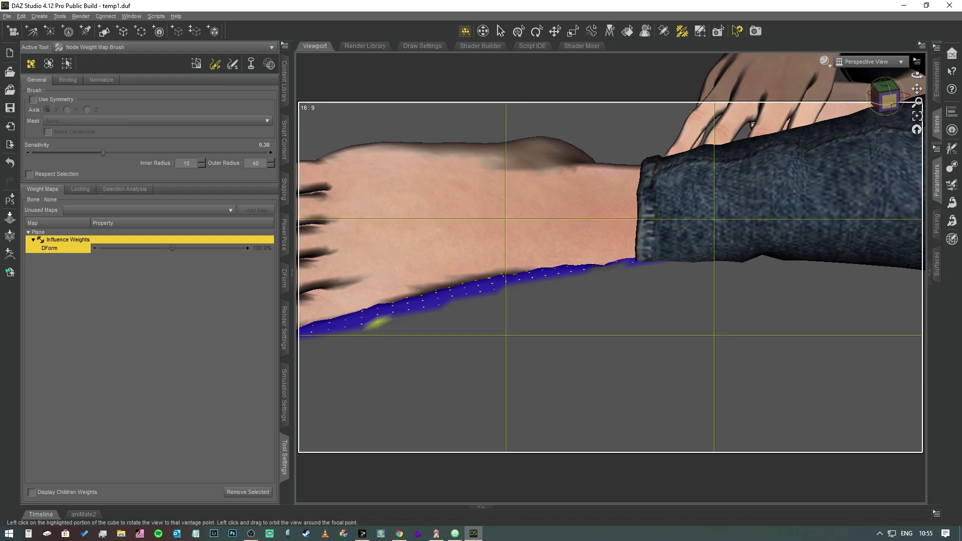
pyautogui.moveTo(887, 99); pyautogui.dragTo(902, 106)
pyautogui.scroll(-5, 584, 303)
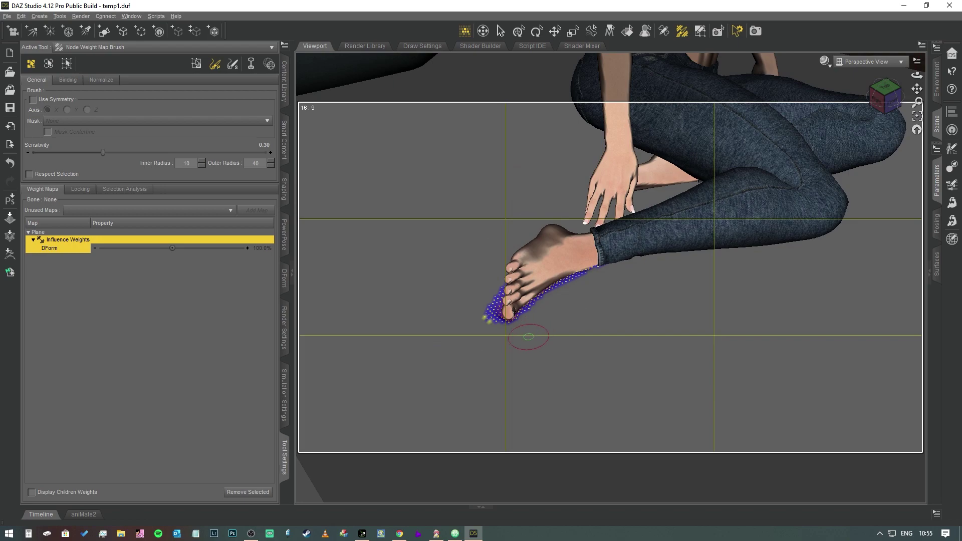
pyautogui.keyDown('alt'); pyautogui.moveTo(472, 300); pyautogui.dragTo(474, 320); pyautogui.keyUp('alt')
pyautogui.moveTo(888, 98)
pyautogui.mouseDown()
pyautogui.moveTo(864, 94)
pyautogui.moveTo(858, 115)
pyautogui.mouseUp()
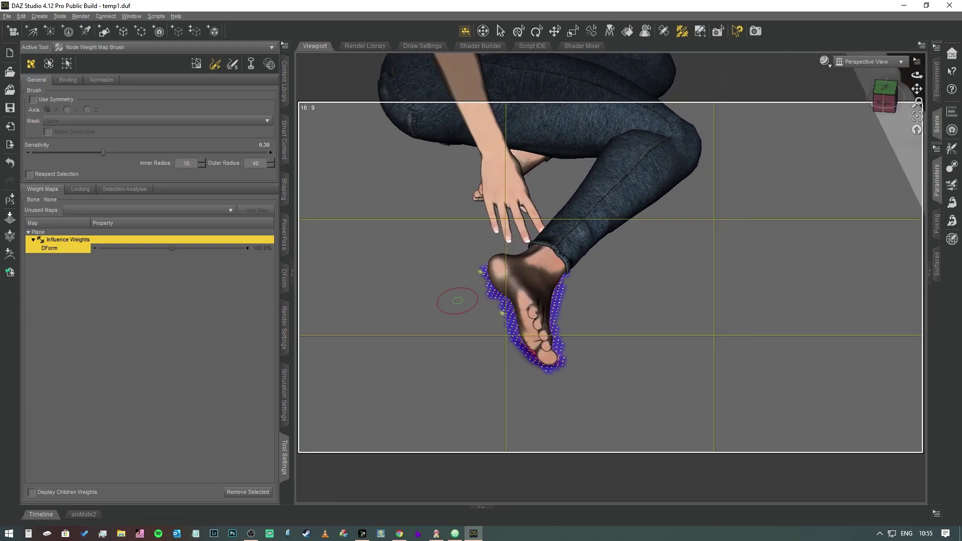
pyautogui.moveTo(488, 340)
pyautogui.keyDown('alt'); pyautogui.mouseDown()
pyautogui.moveTo(490, 314)
pyautogui.moveTo(468, 289)
pyautogui.mouseUp(); pyautogui.keyUp('alt')
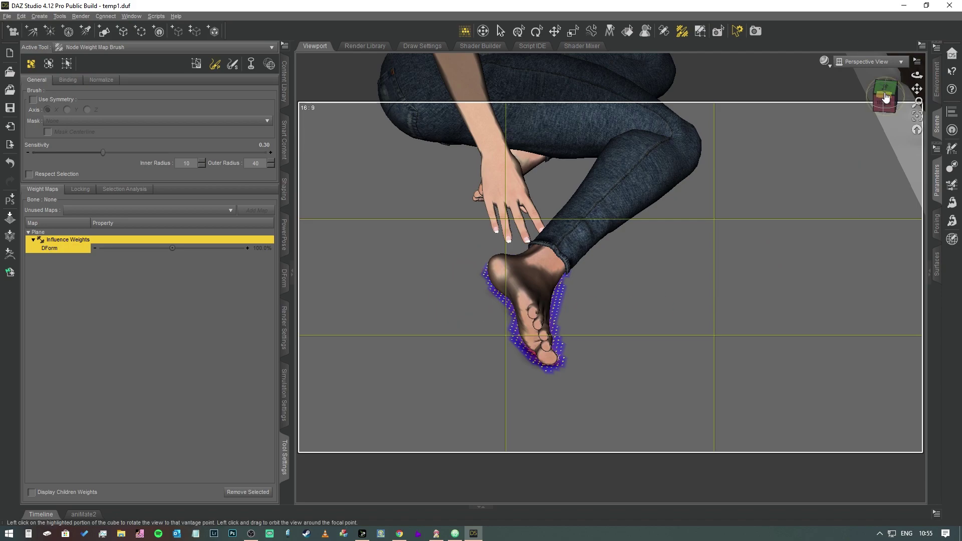
# - Switch the viewport draw style to NVIDIA Iray to preview the extended foot sinking into the plane
pyautogui.moveTo(886, 94); pyautogui.dragTo(884, 106)
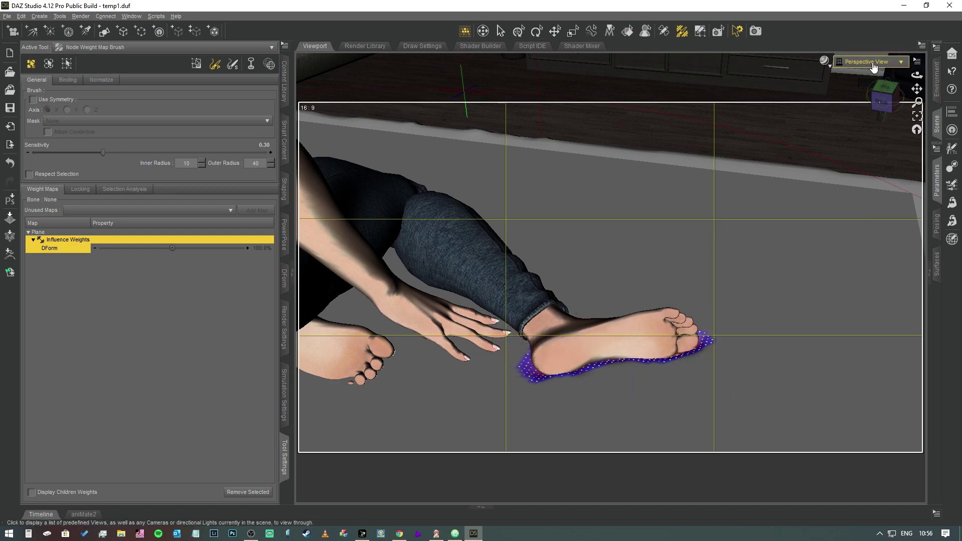
pyautogui.click(825, 60)
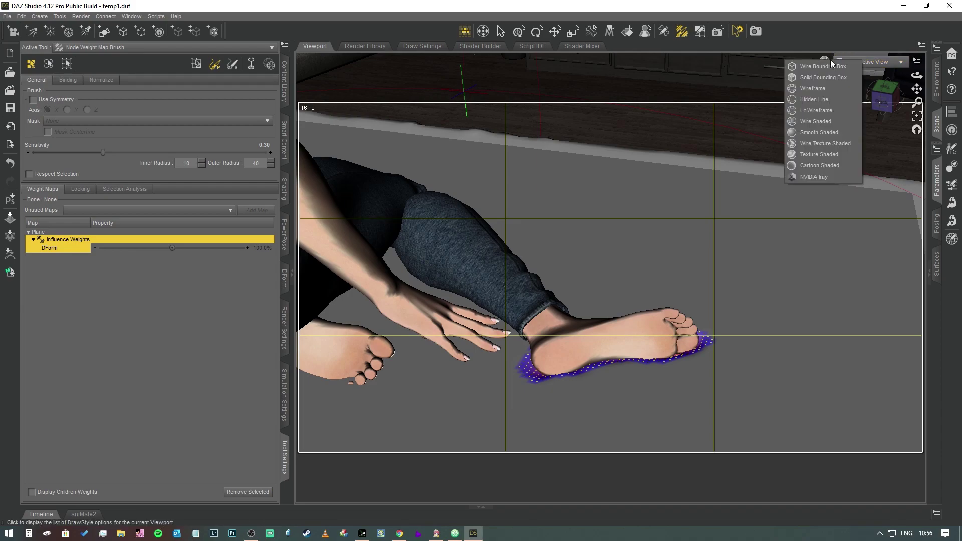
pyautogui.click(832, 175)
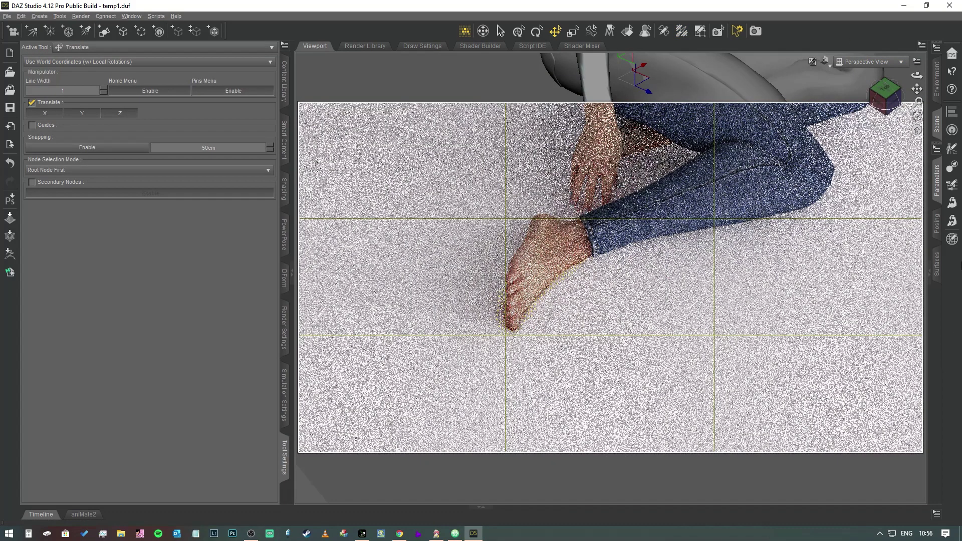